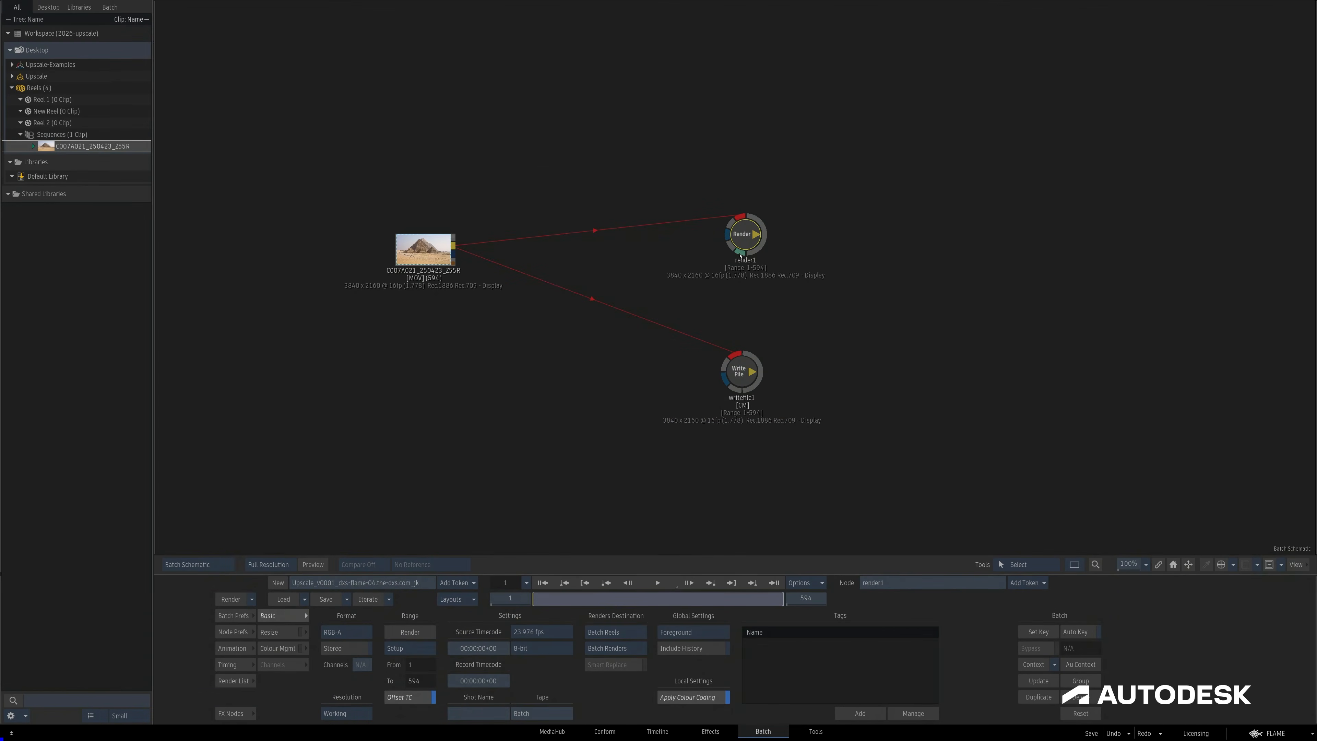
Enable Resize on the Write File node and set its destination mode to Scaling Presets.
click(745, 370)
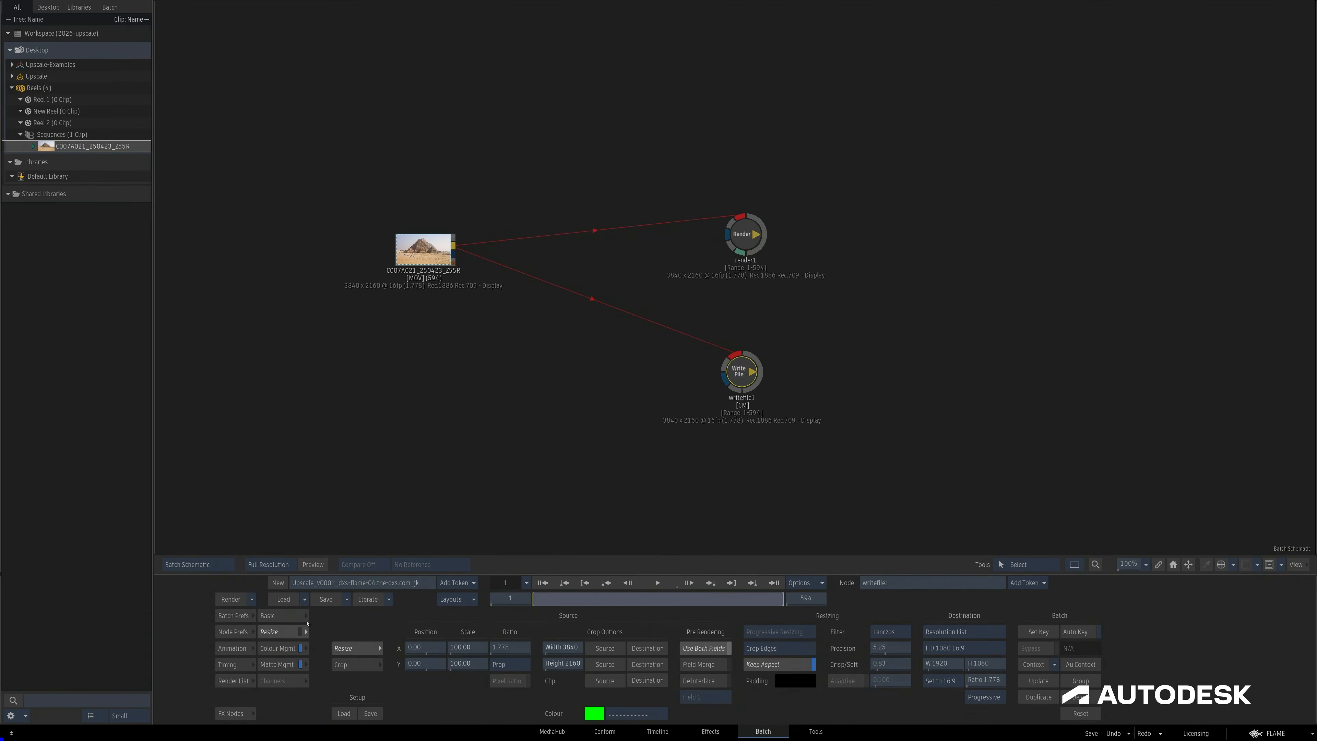
click(300, 632)
click(963, 631)
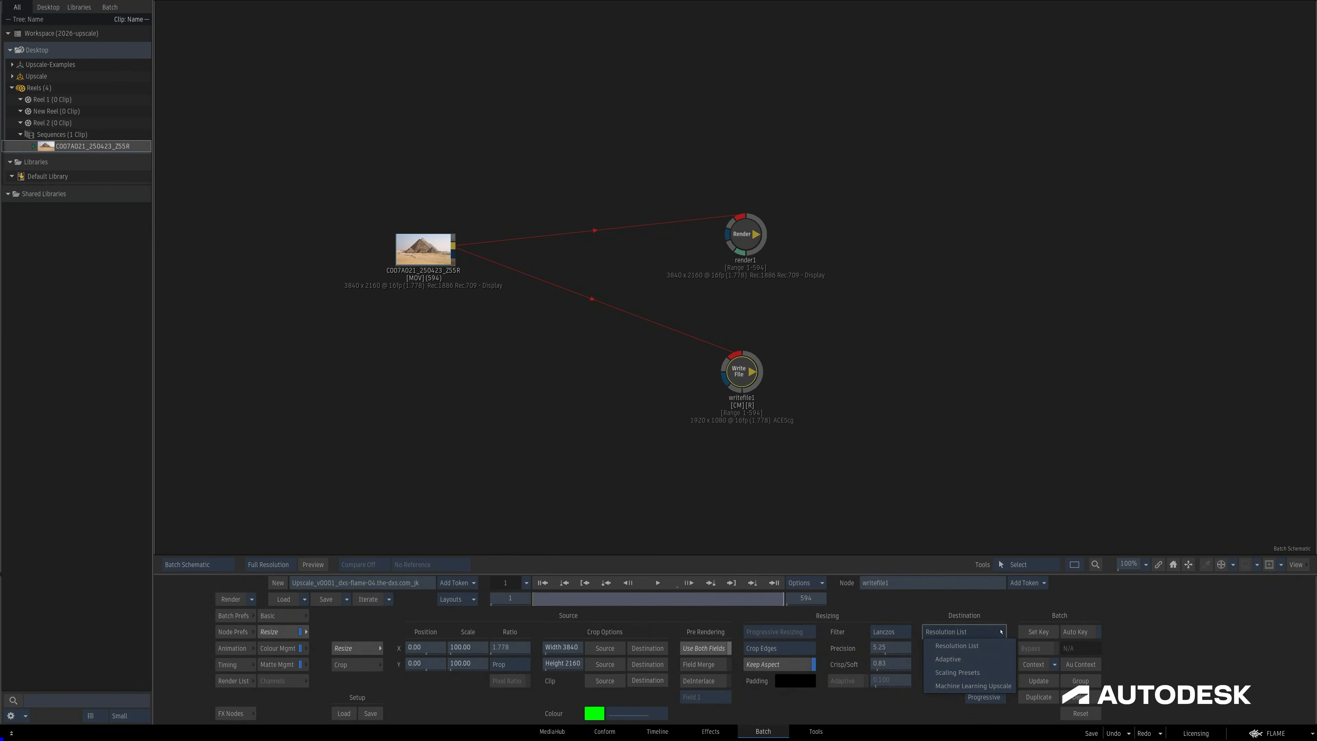
click(969, 671)
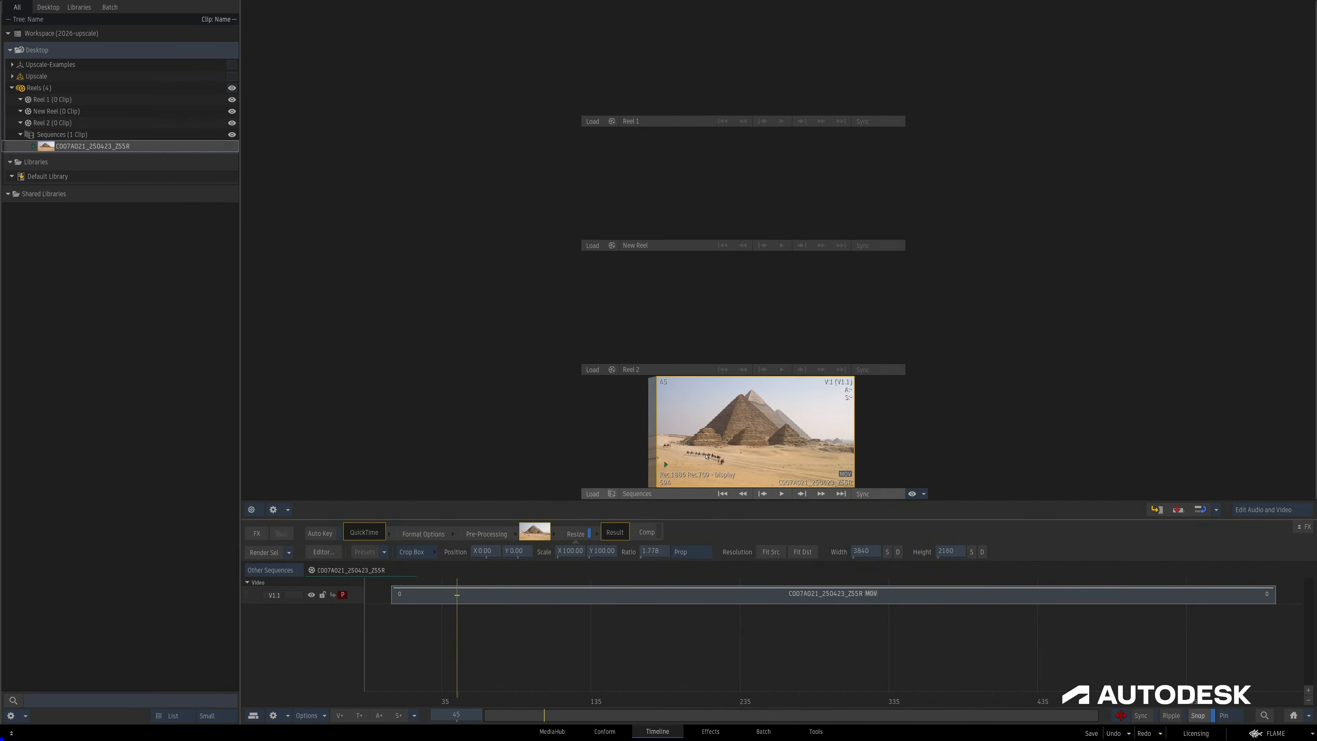
Open the pyramid segment's Resize effect in the Effects editor, and bring the clip into the MediaHub file browser.
double_click(559, 531)
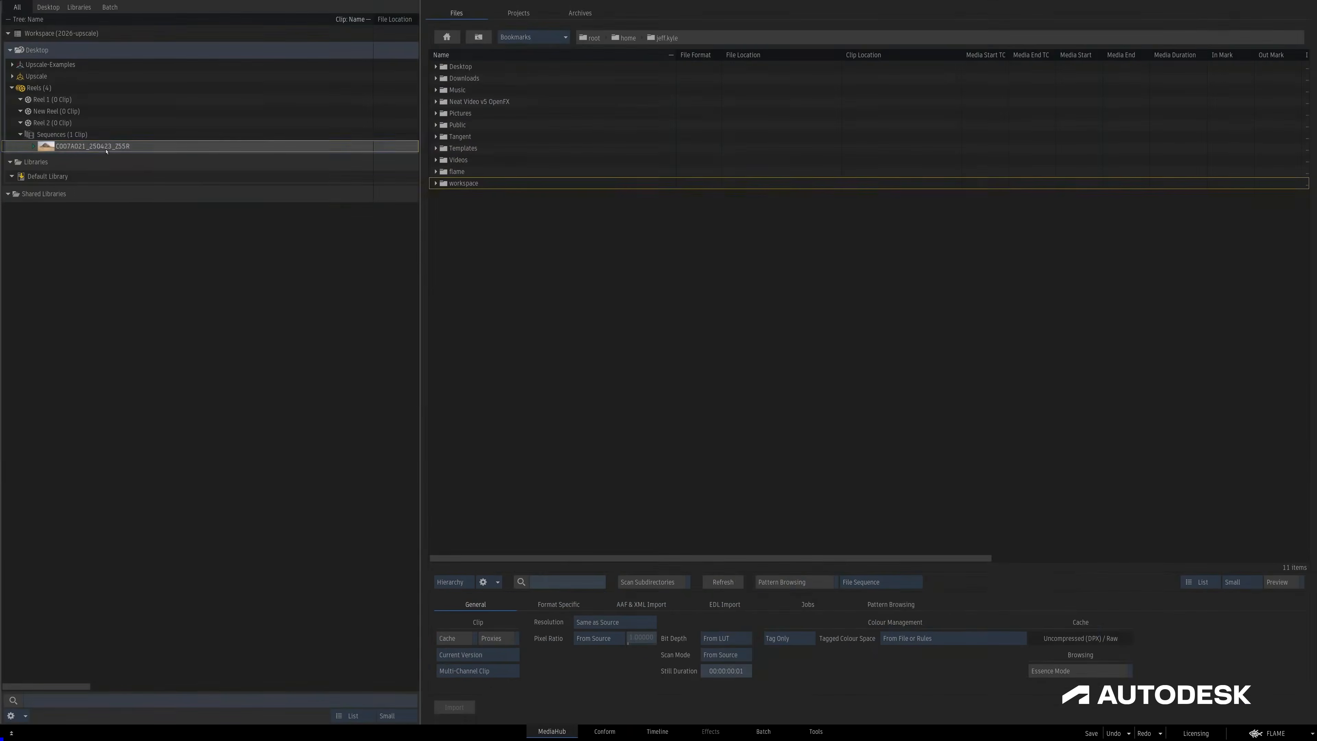
drag(92, 146, 567, 347)
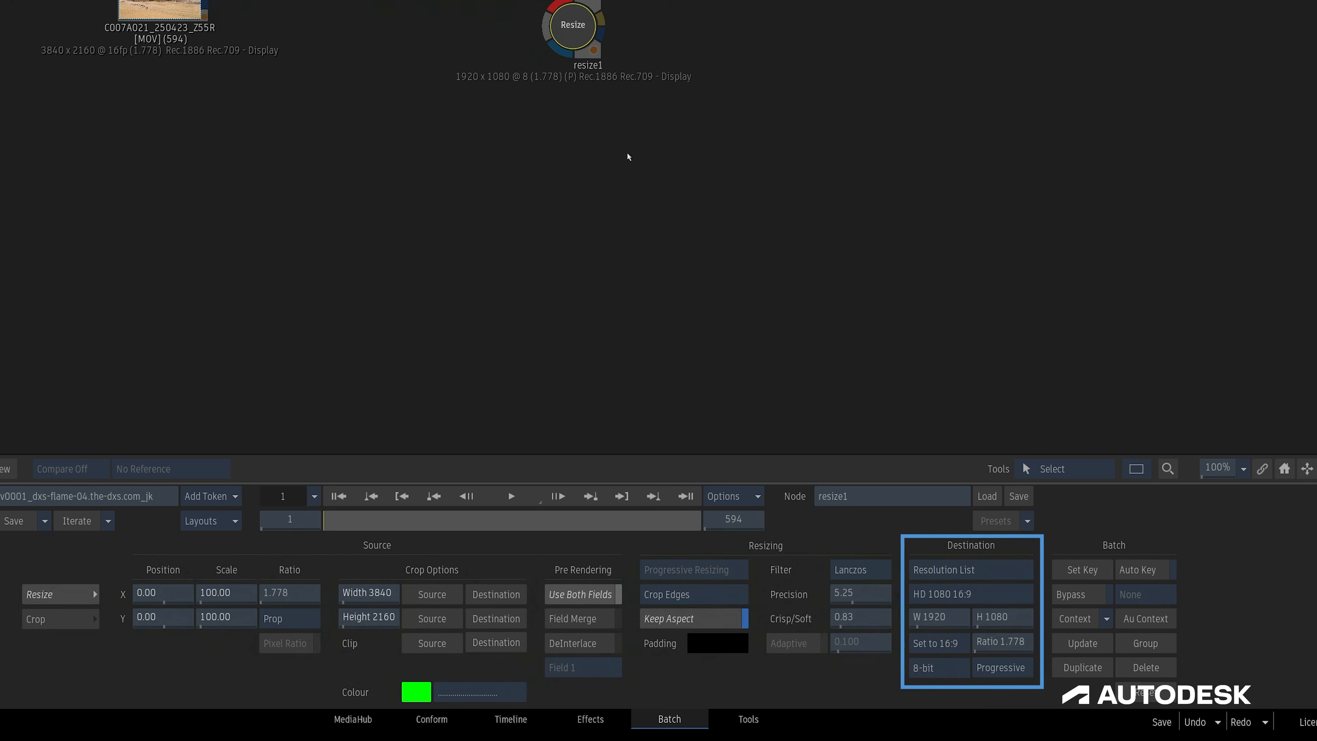
Set the Resize node's destination to Machine Learning Upscale at Double, trying CPU processing before choosing GPU.
click(969, 569)
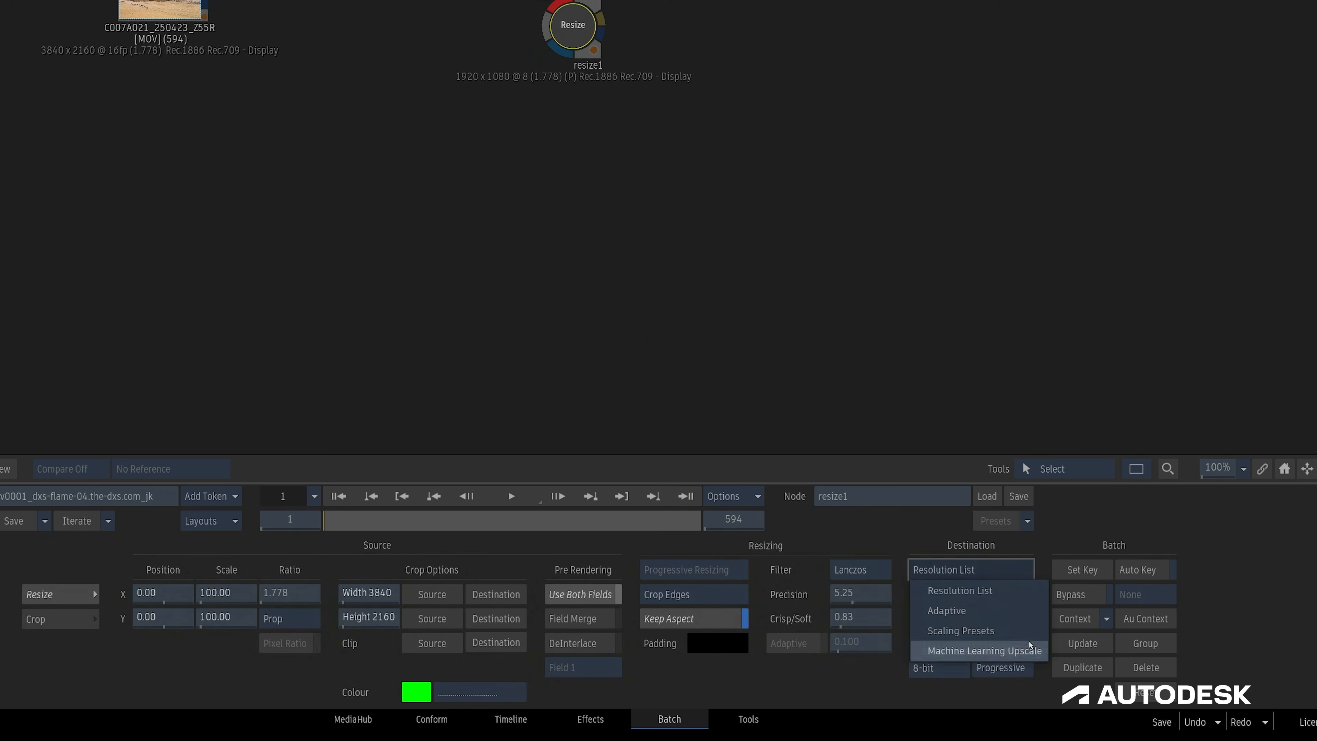
click(984, 650)
click(1015, 595)
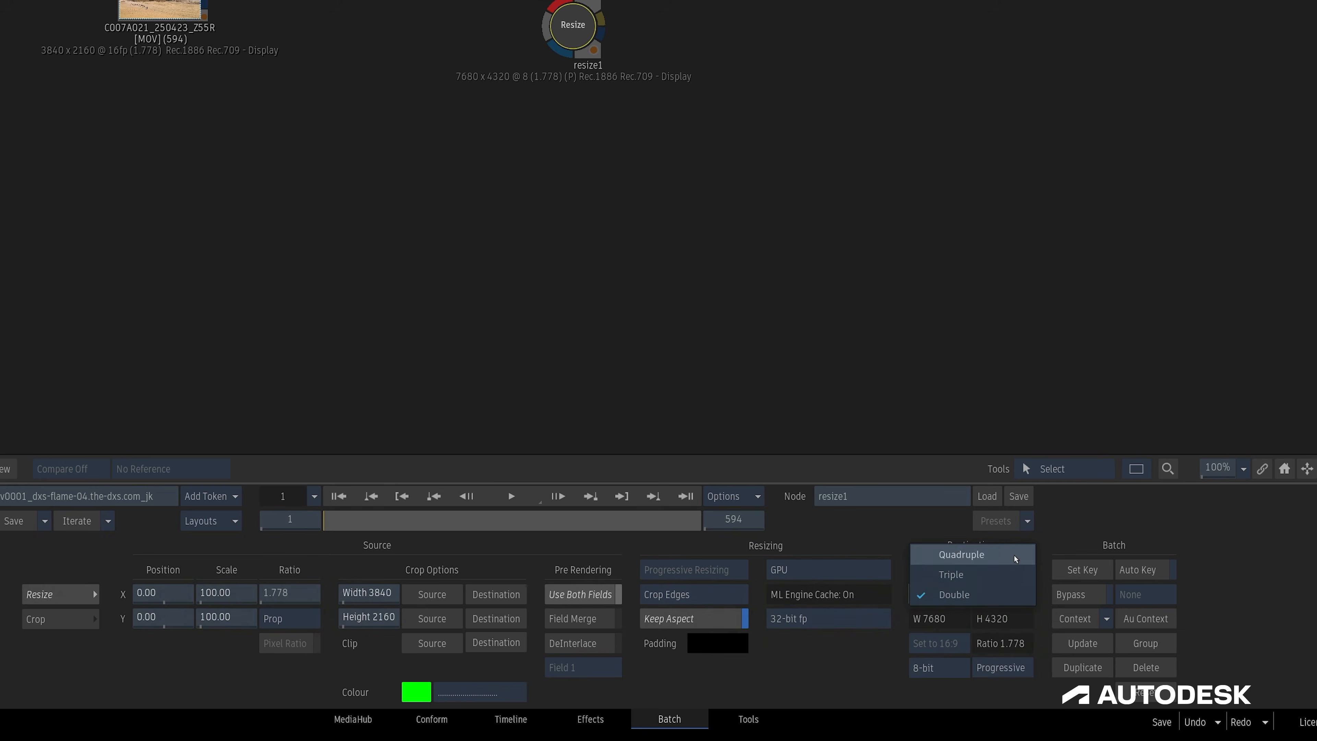
click(1016, 595)
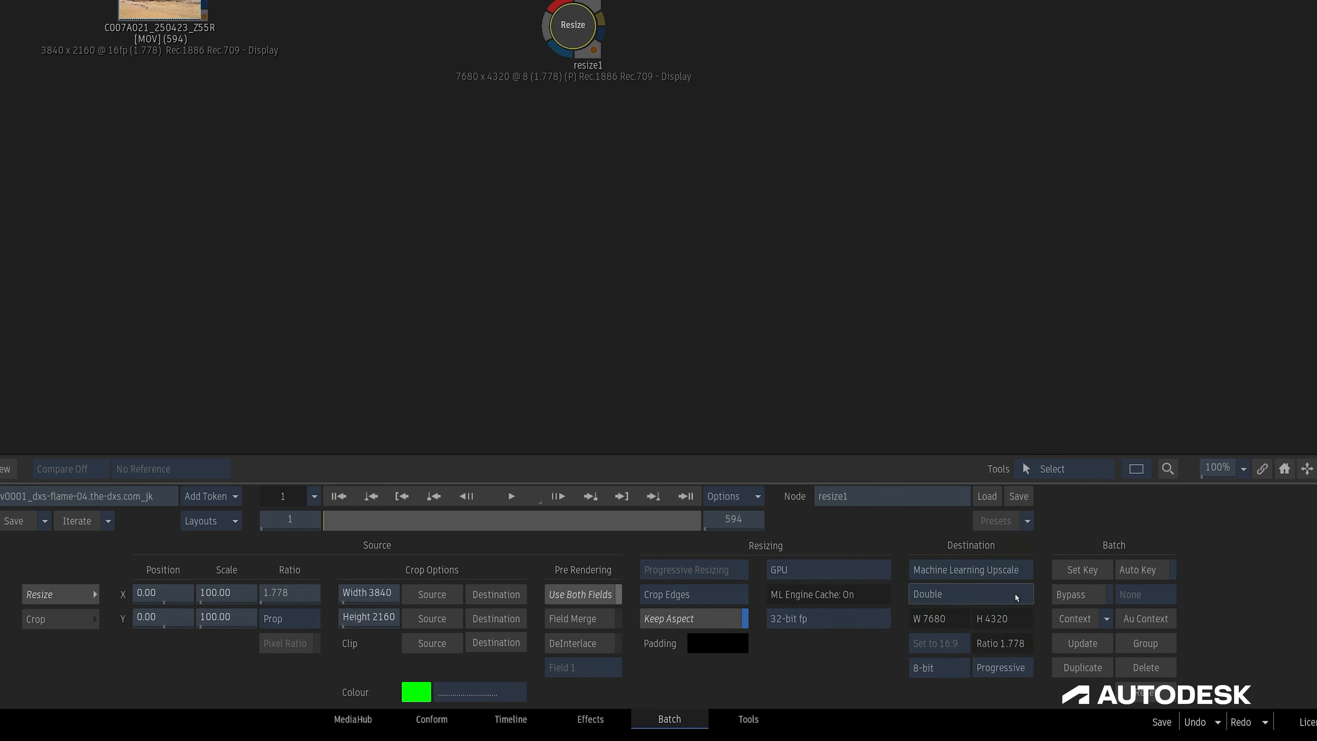
click(850, 571)
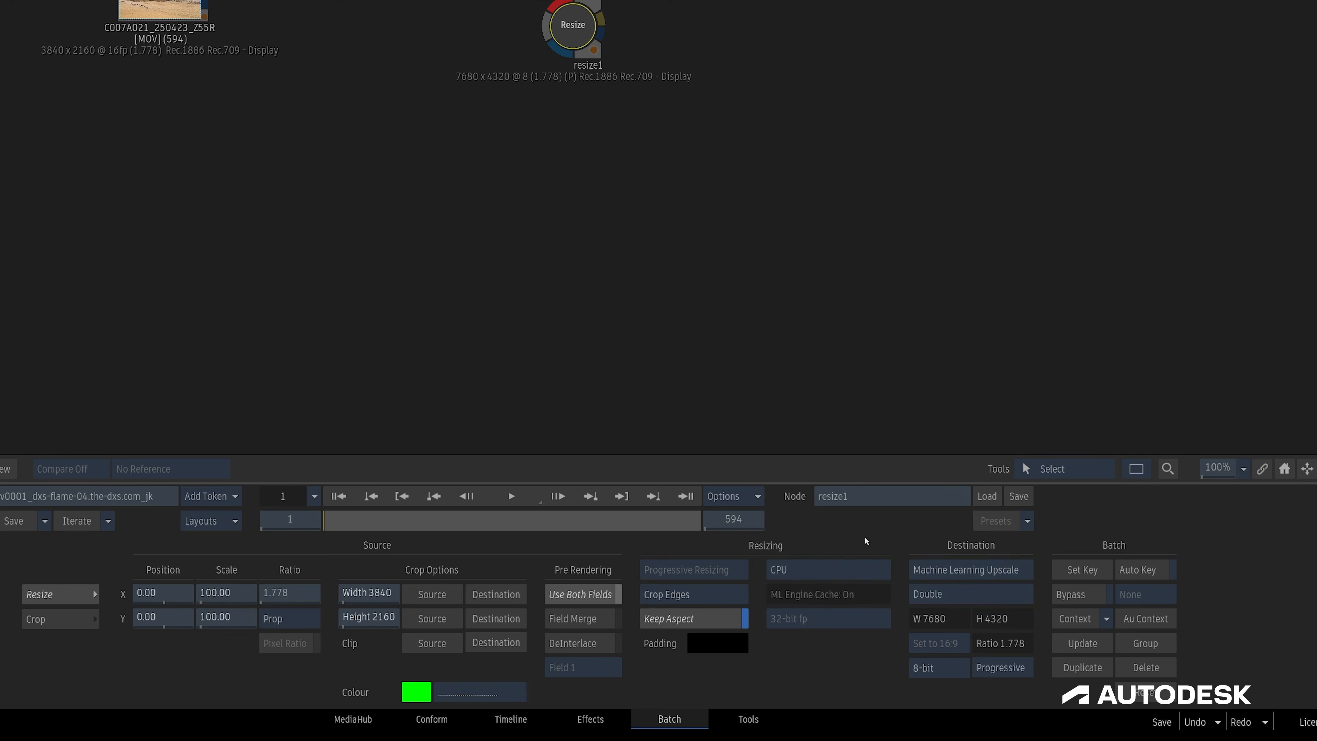
click(859, 568)
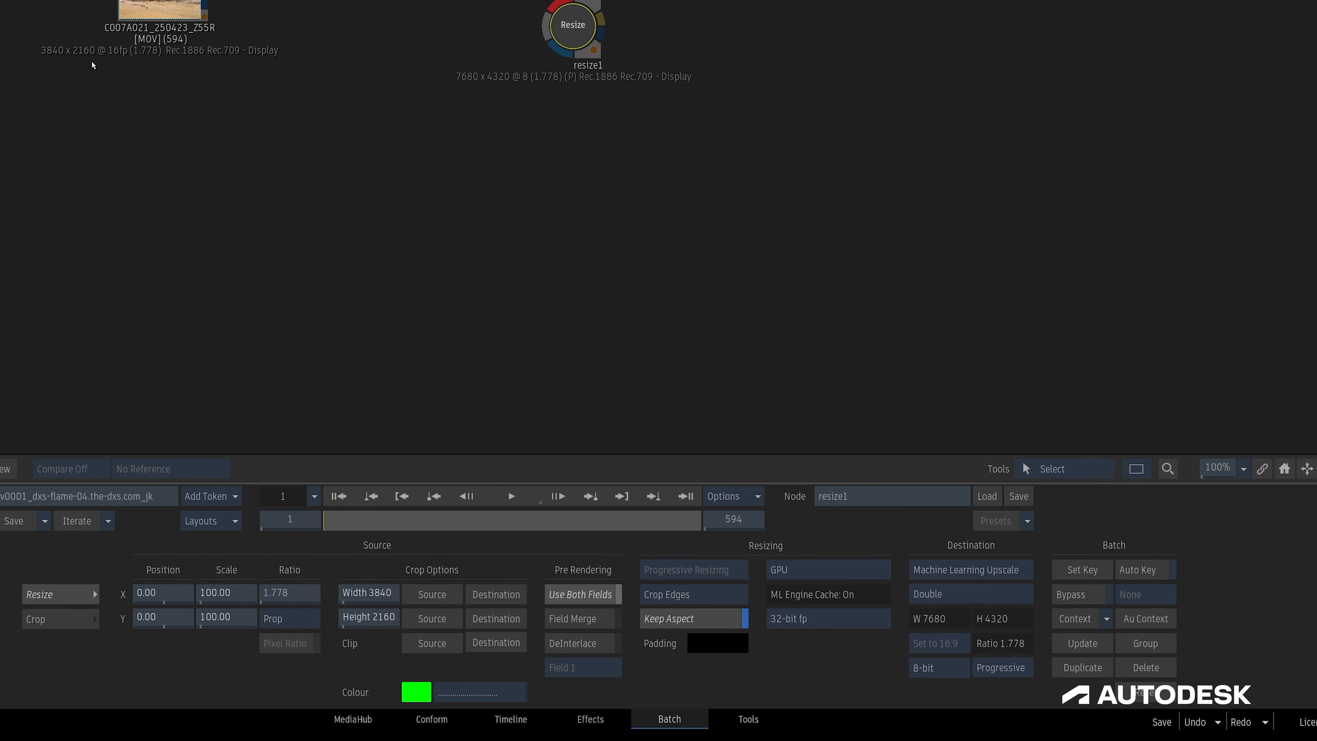
Open the Machine Learning Upscale viewport choices in the user preferences for Tools & TL FX.
click(1267, 732)
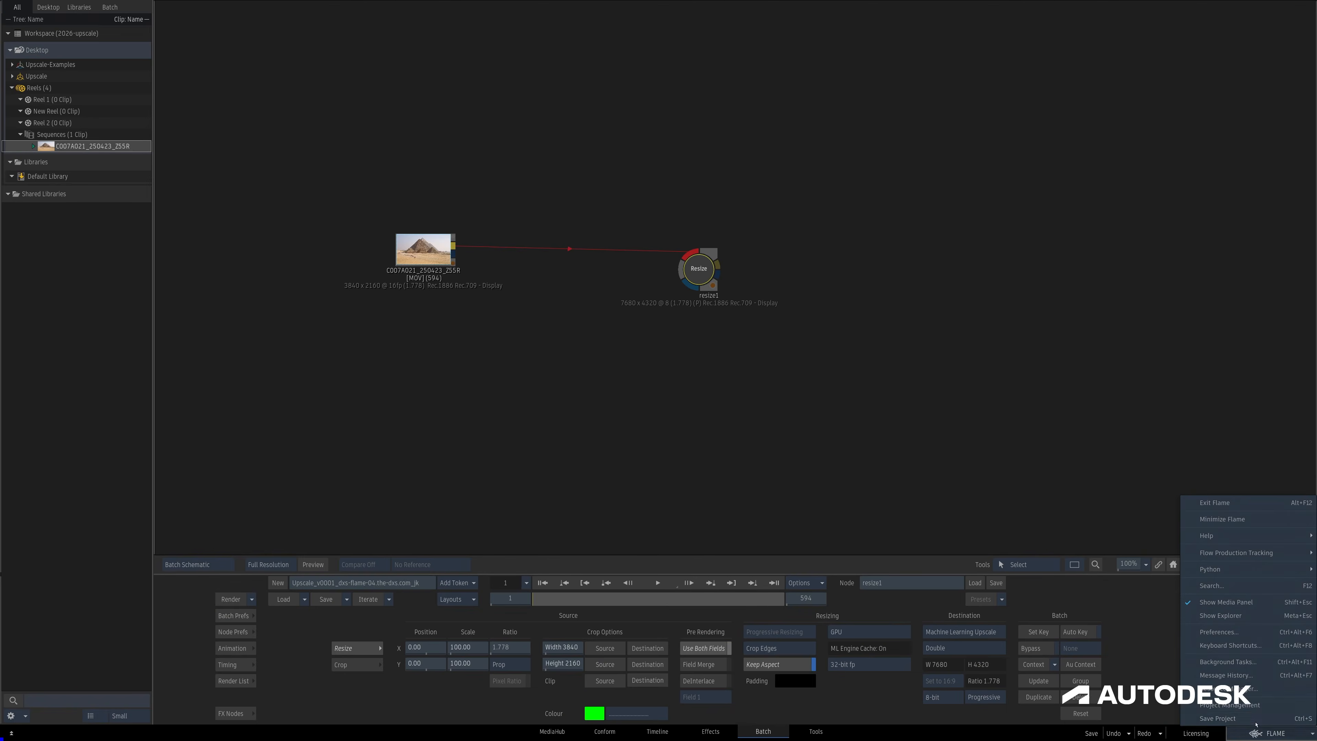
click(1219, 631)
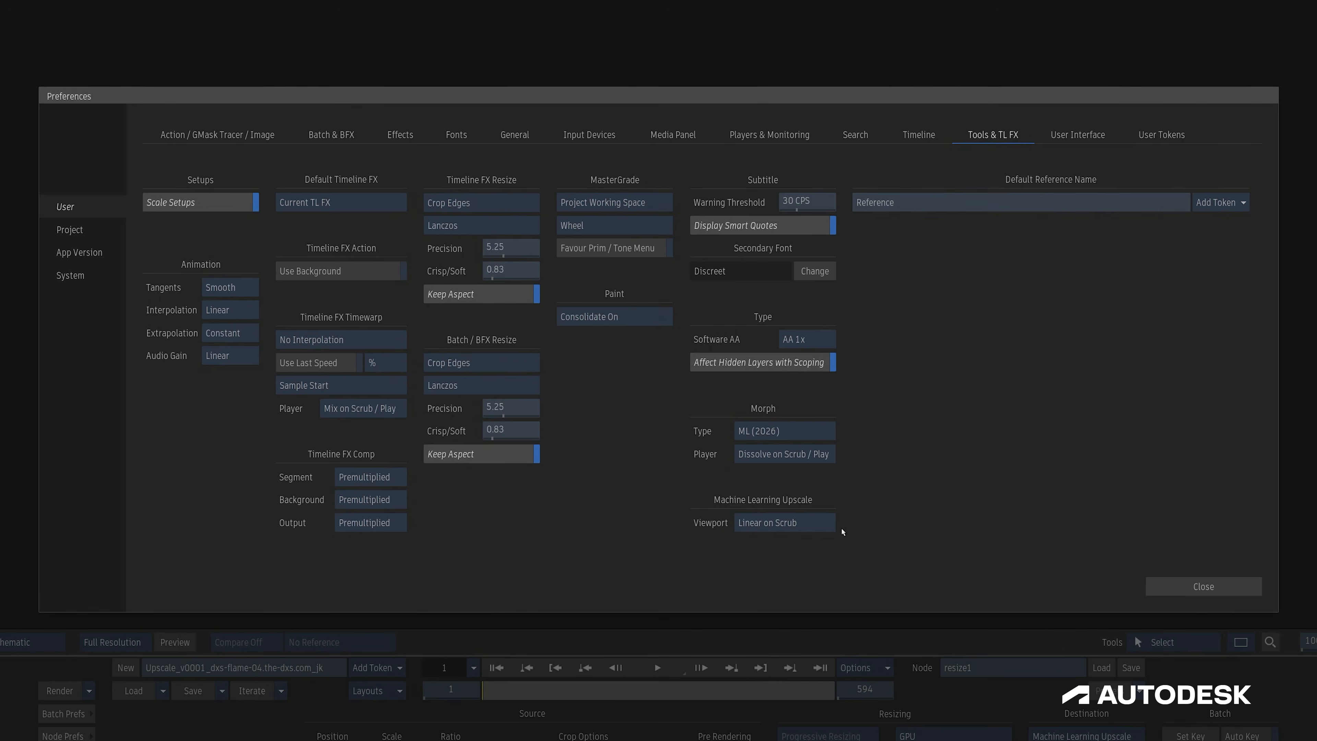
click(822, 525)
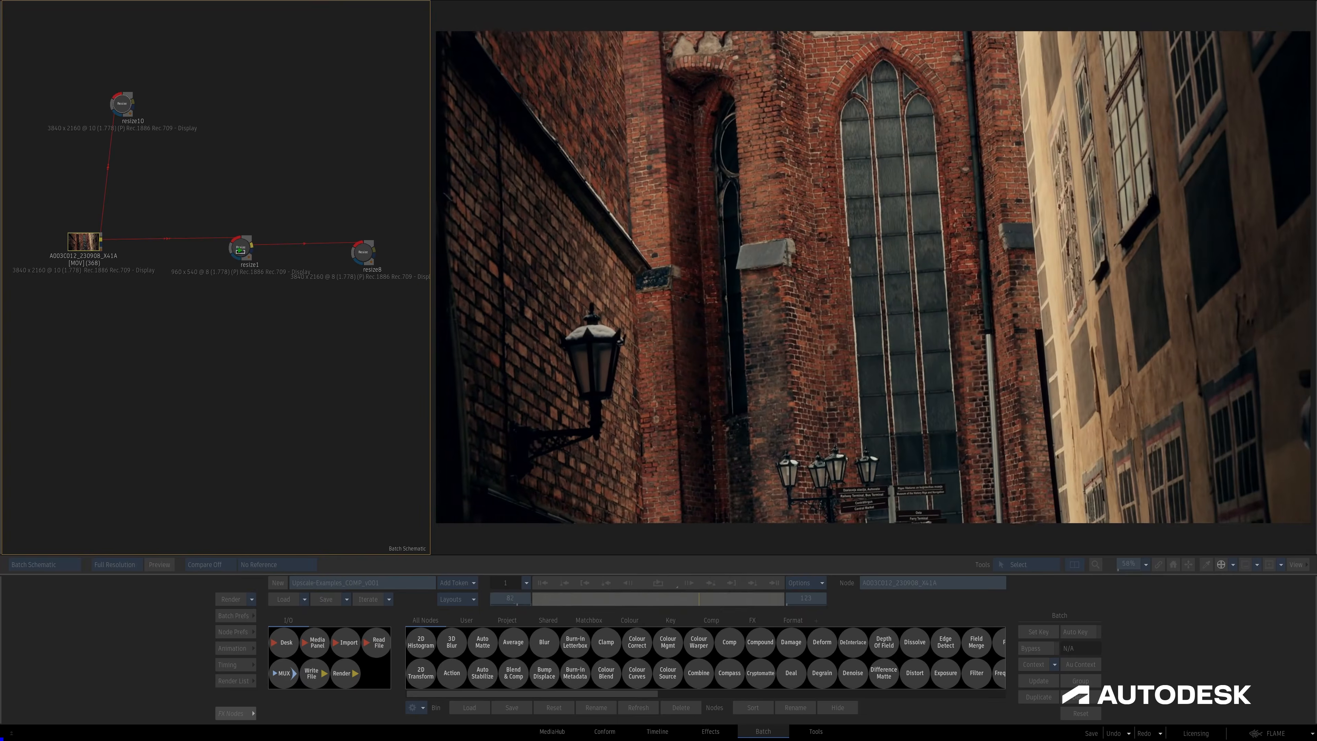
Open the resize1 node and compare its cropped result with the full source in the front view.
click(242, 251)
double_click(242, 251)
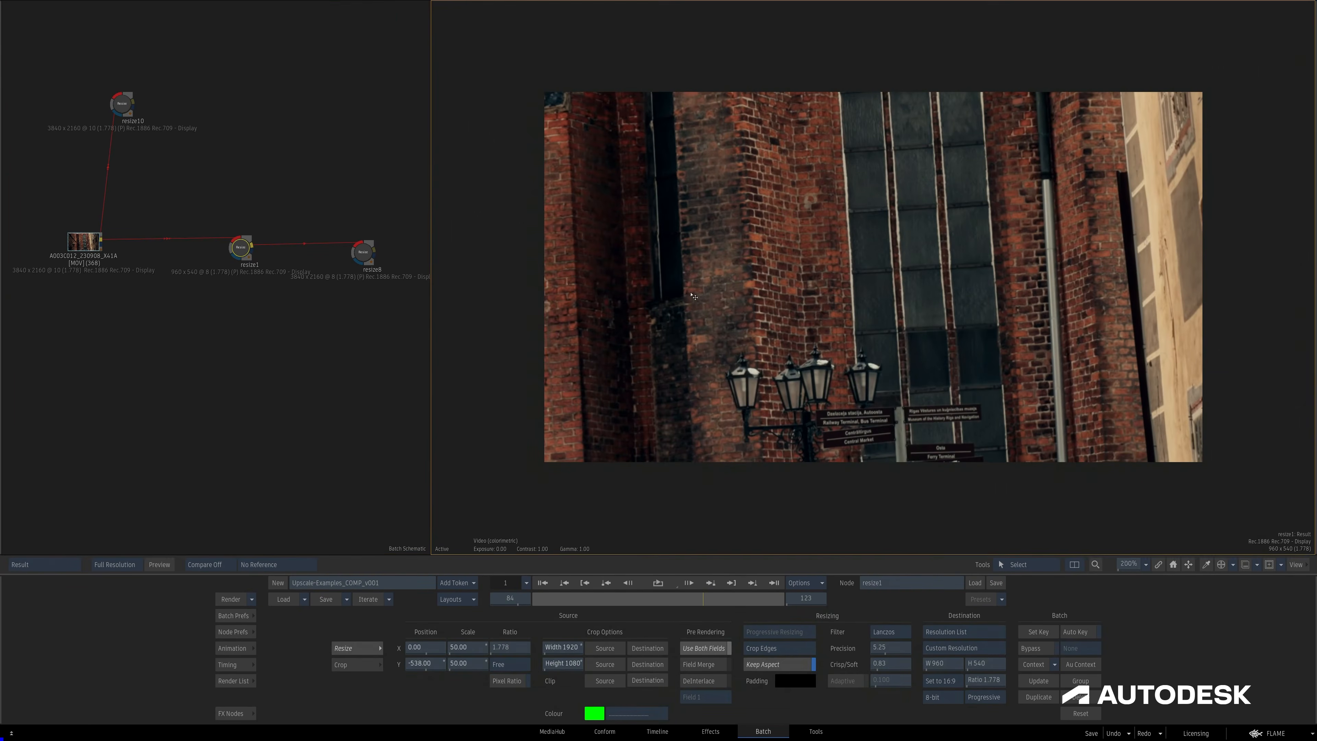
key(F1)
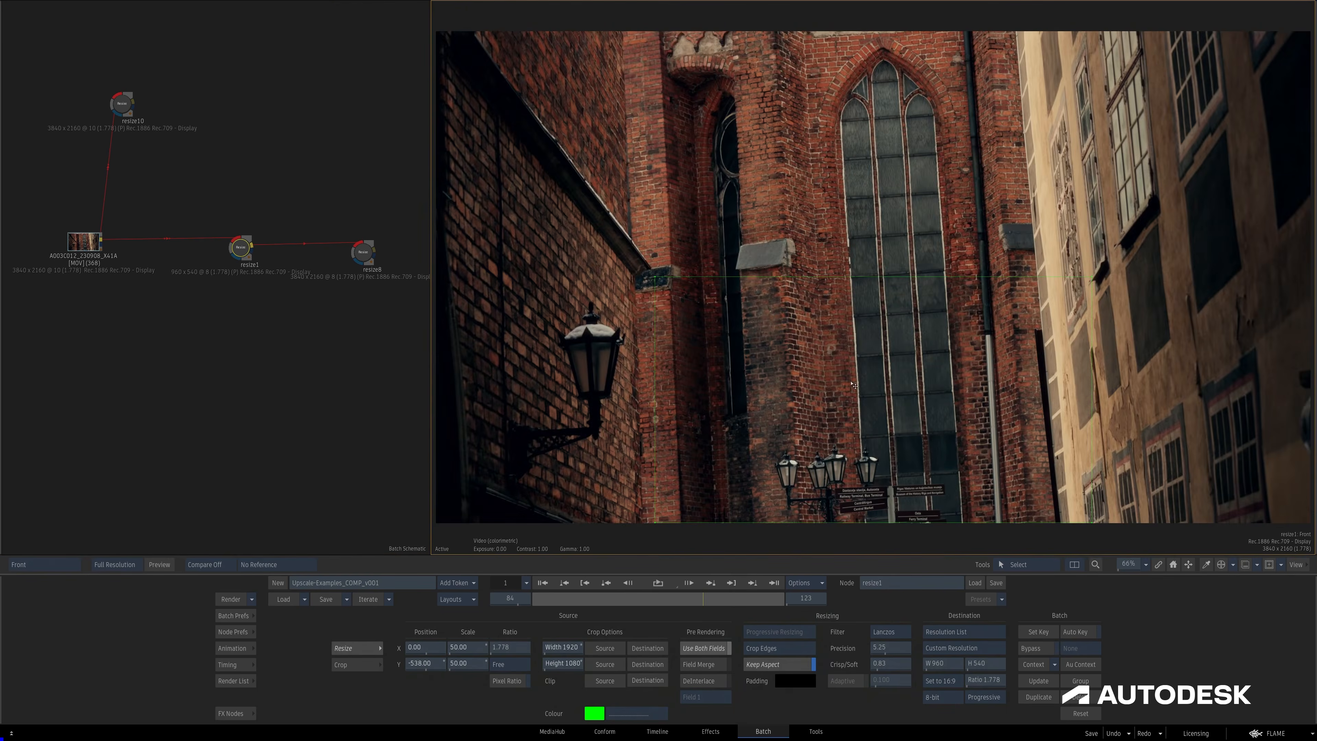
Add a new Resize node fed by resize1 and display its front view.
click(237, 713)
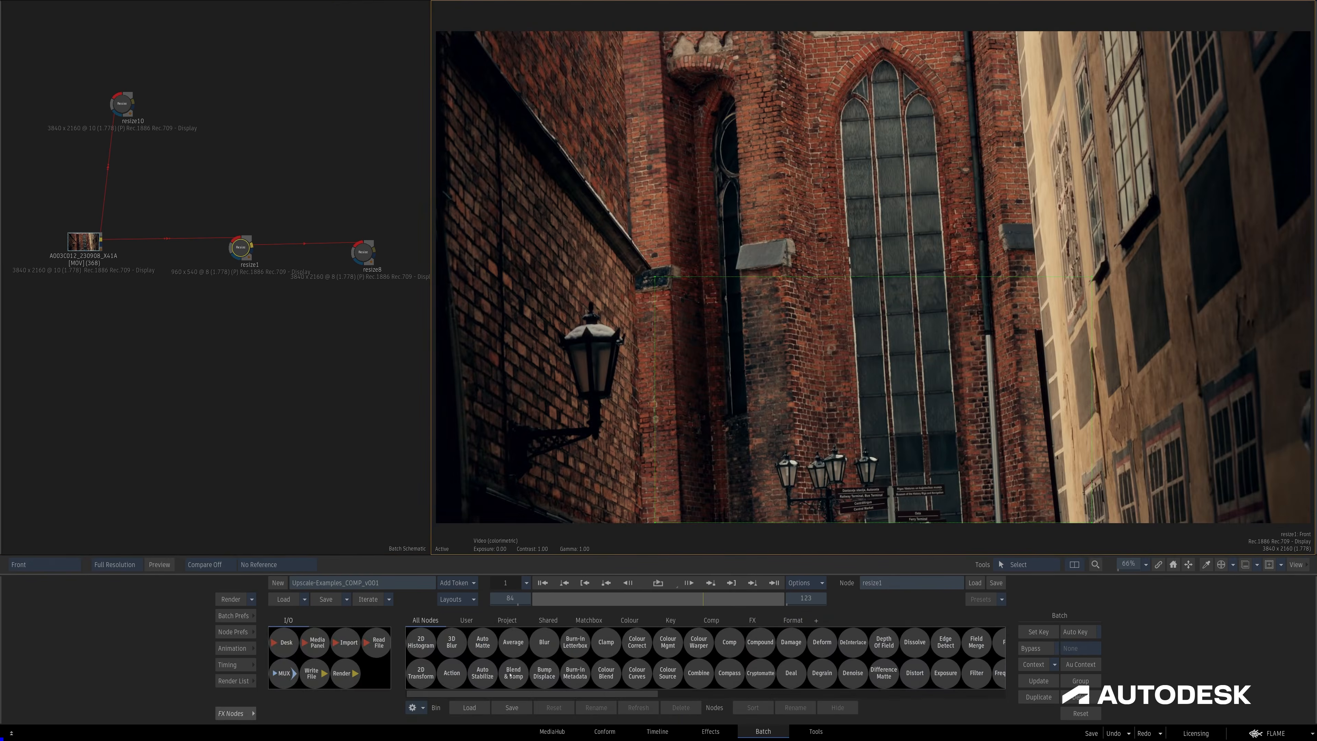
text(re)
drag(807, 676, 355, 184)
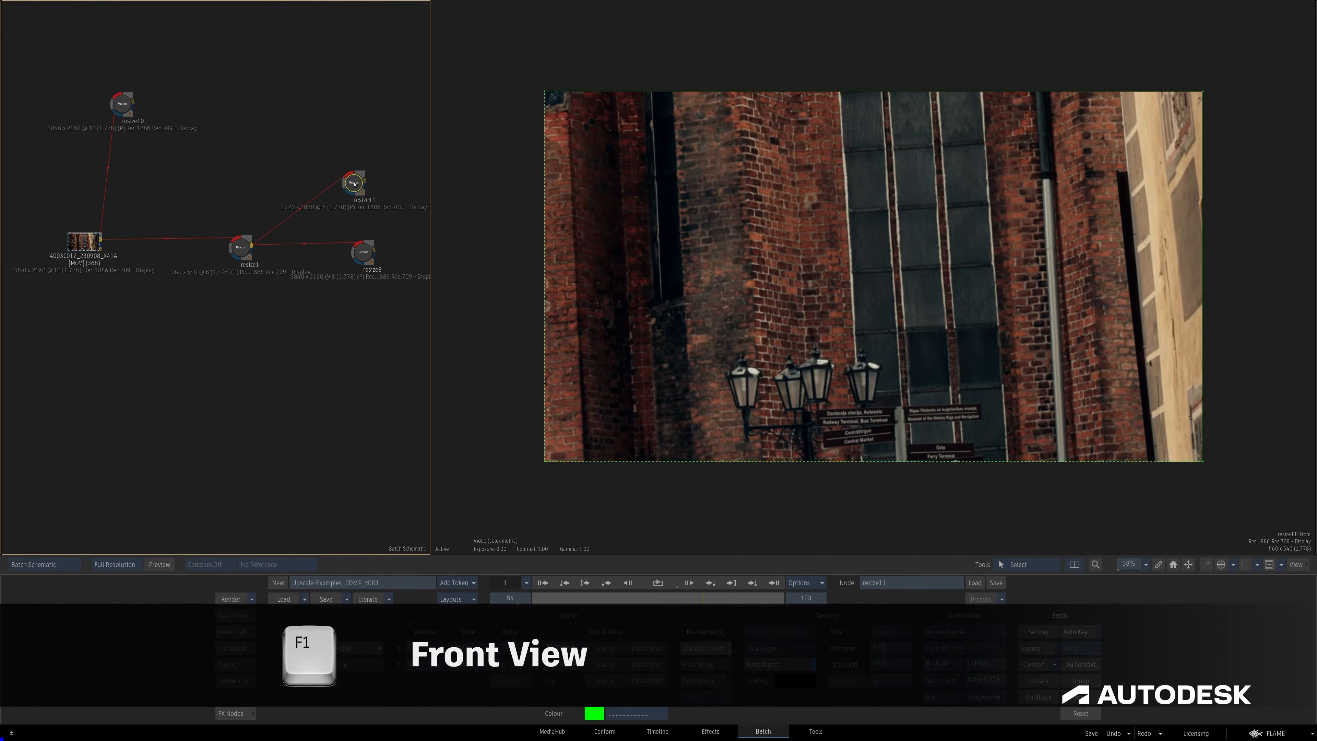
key(F1)
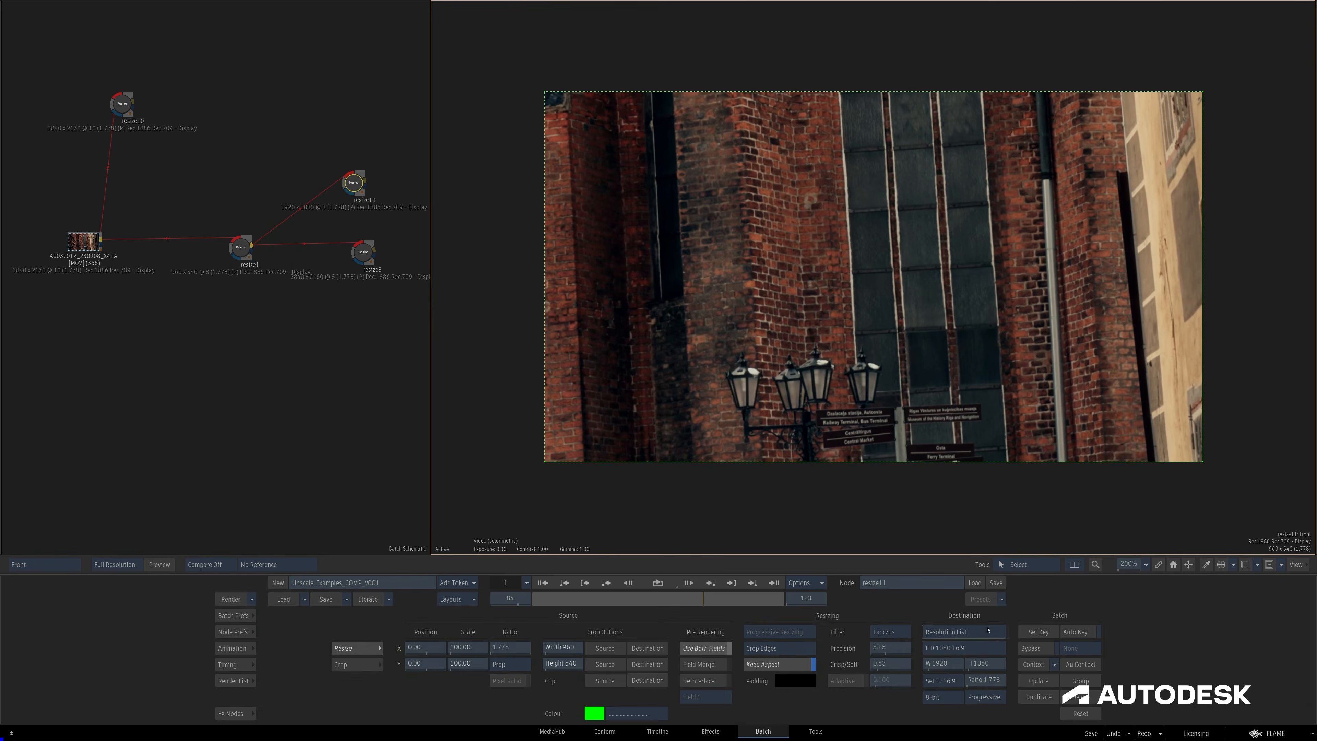
Set the new Resize node's destination to Machine Learning Upscale at Quadruple and display its result.
click(964, 631)
click(995, 685)
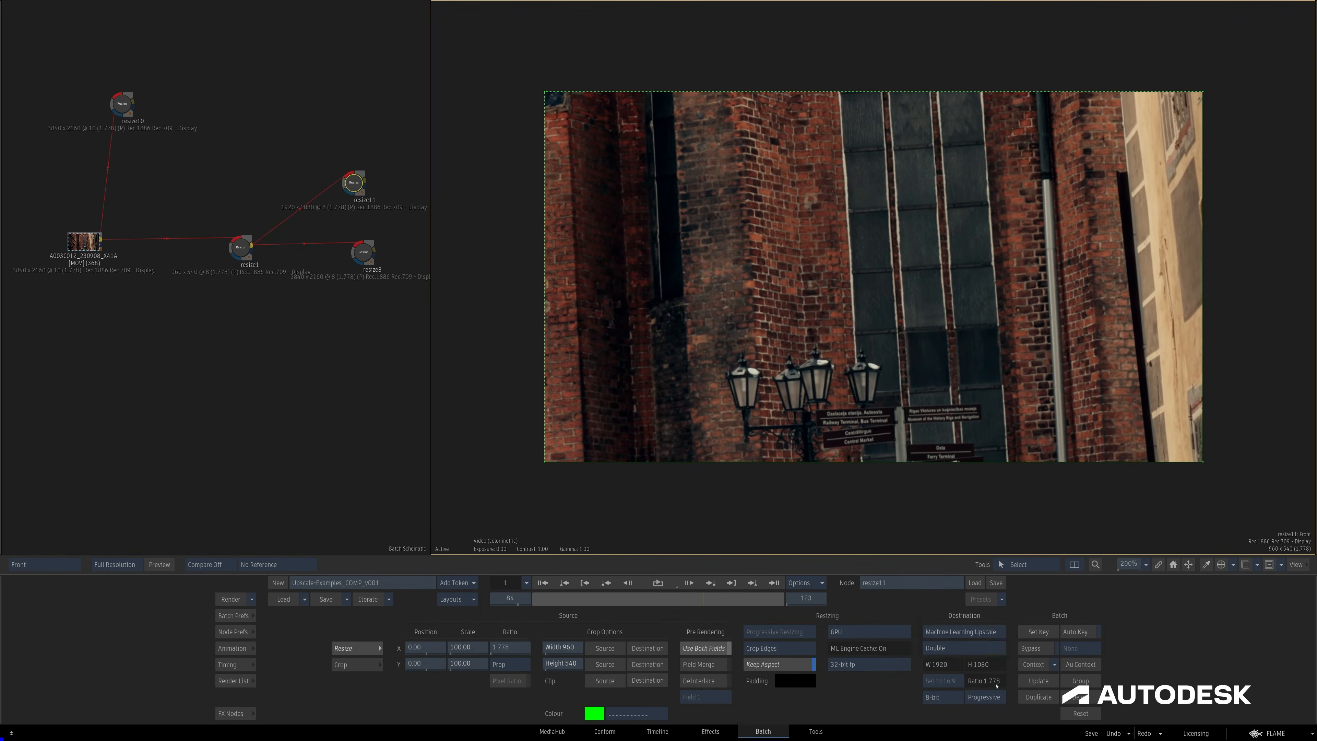
click(983, 648)
click(960, 624)
key(F4)
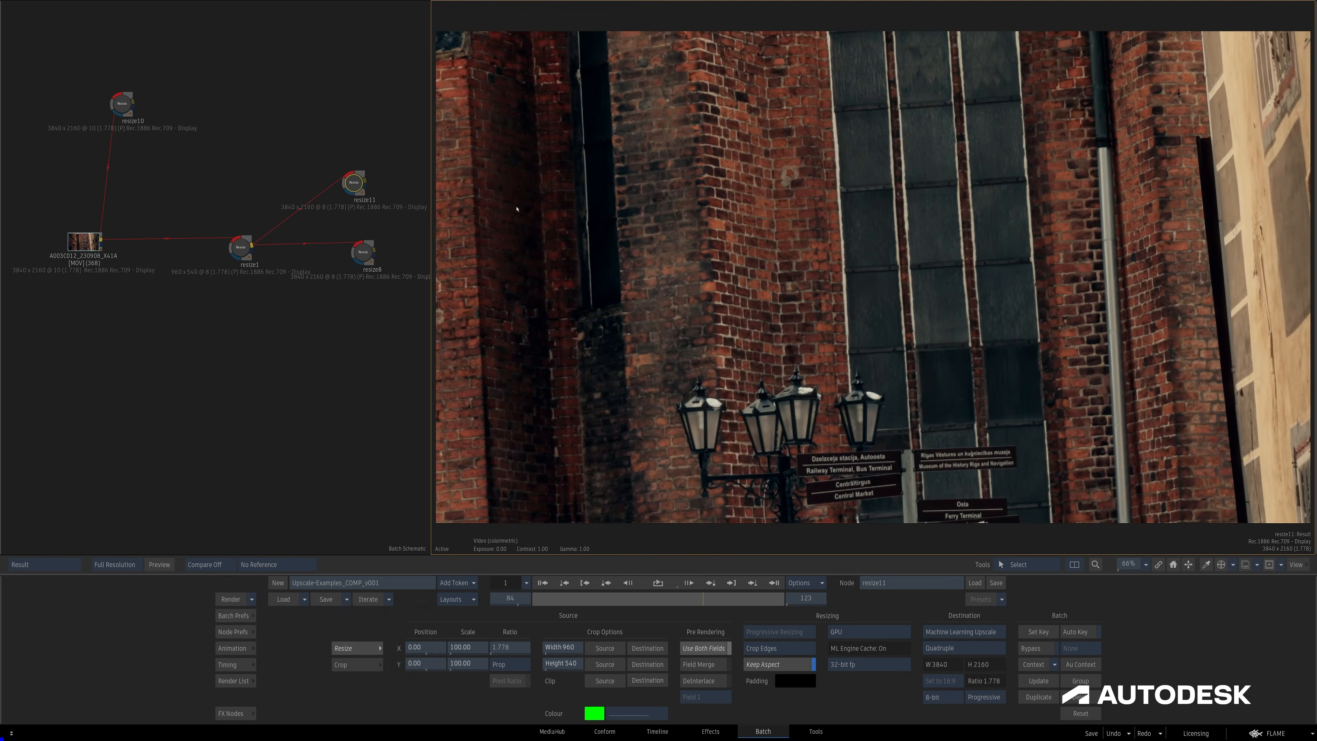
Space the new upscale node and resize8 farther apart in the schematic, and check resize8's Lanczos filter choice.
drag(360, 182, 360, 179)
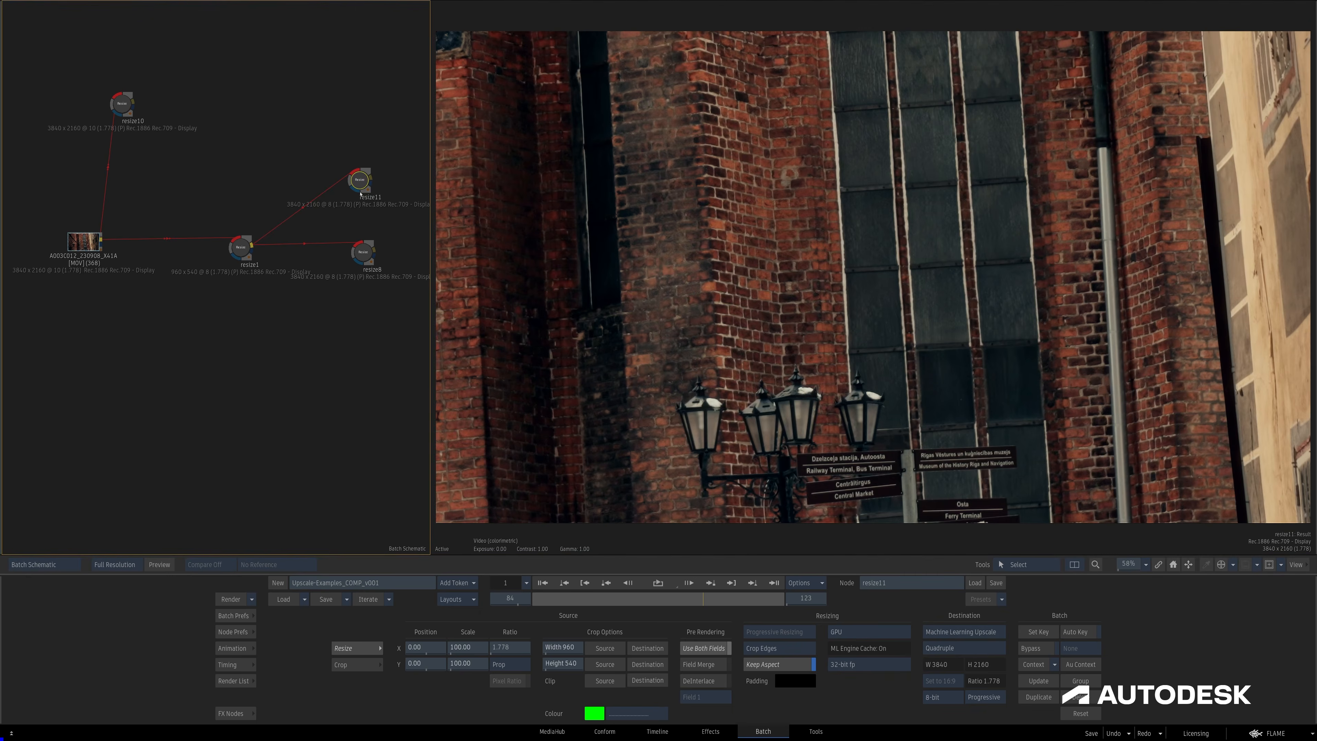
drag(363, 257, 362, 283)
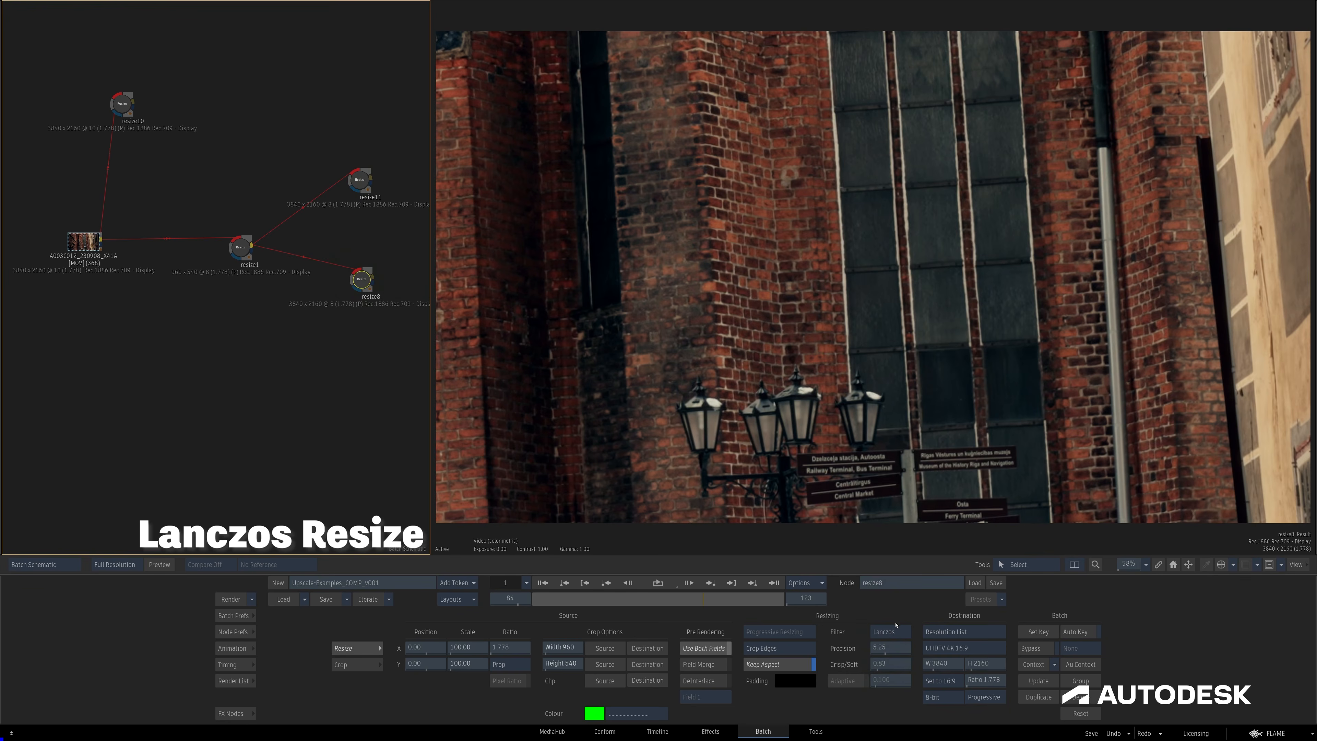
click(905, 632)
click(911, 635)
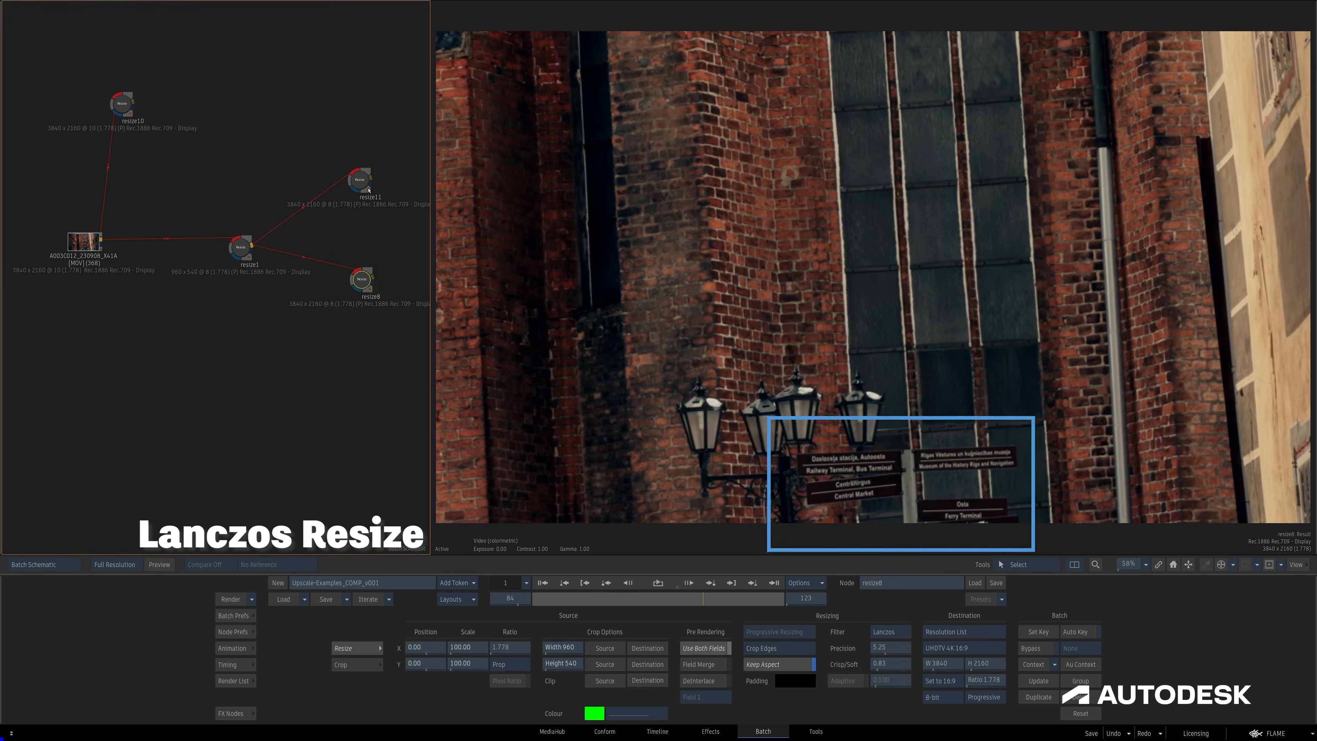
Examine the street signs up close in the machine learning upscale, the Lanczos resize and the source footage.
click(359, 183)
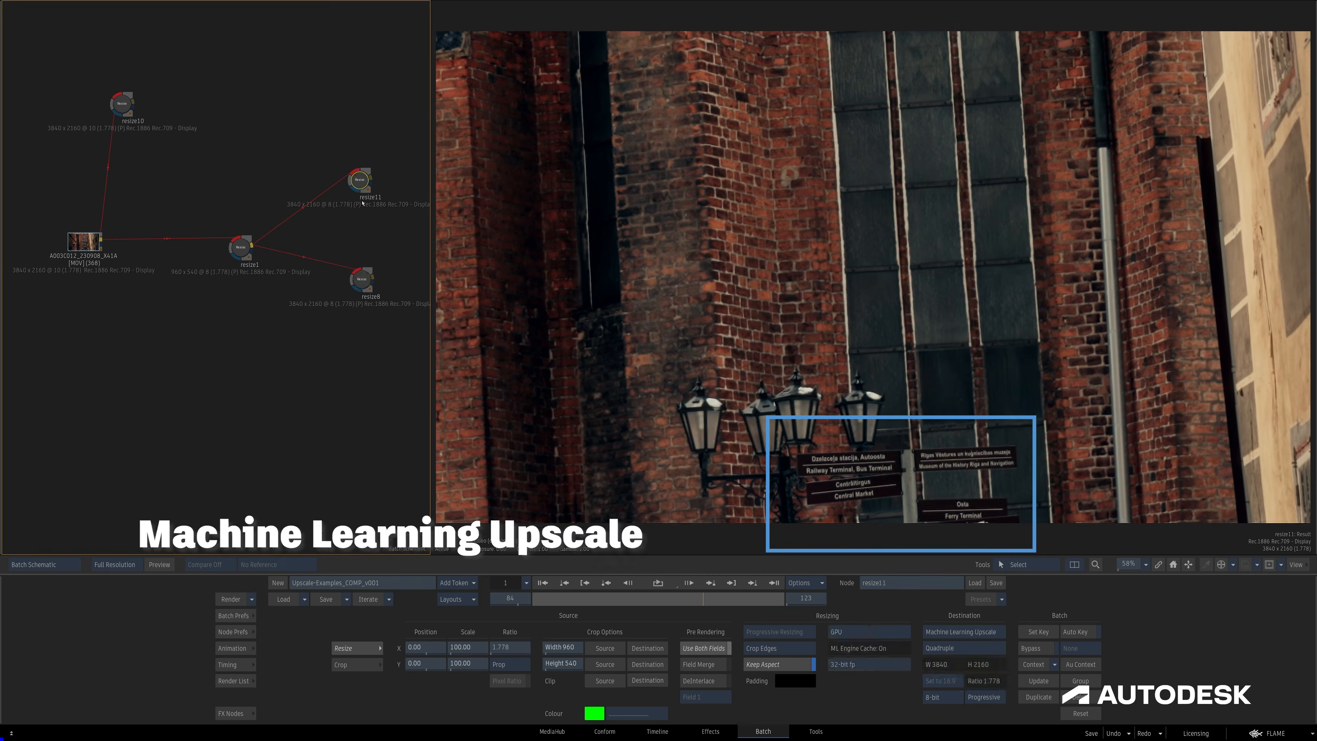
drag(808, 493, 1052, 377)
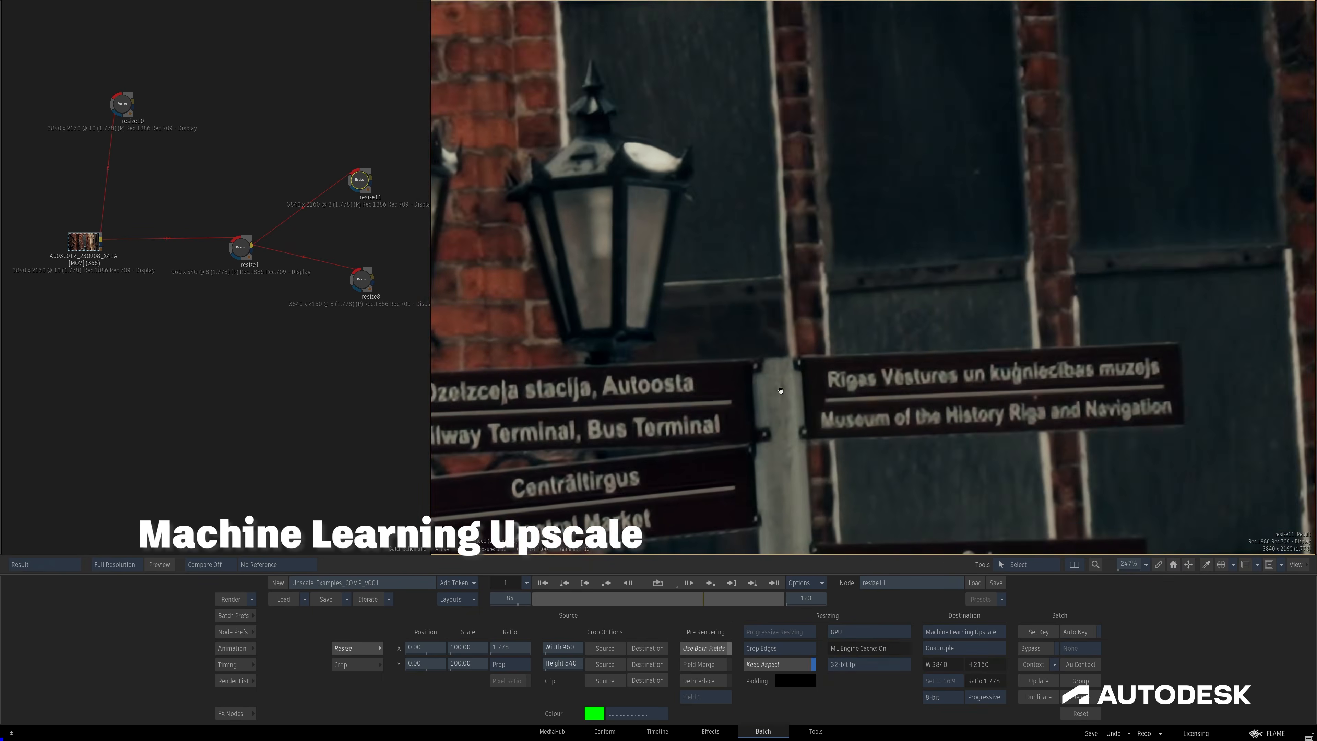
drag(787, 385, 920, 273)
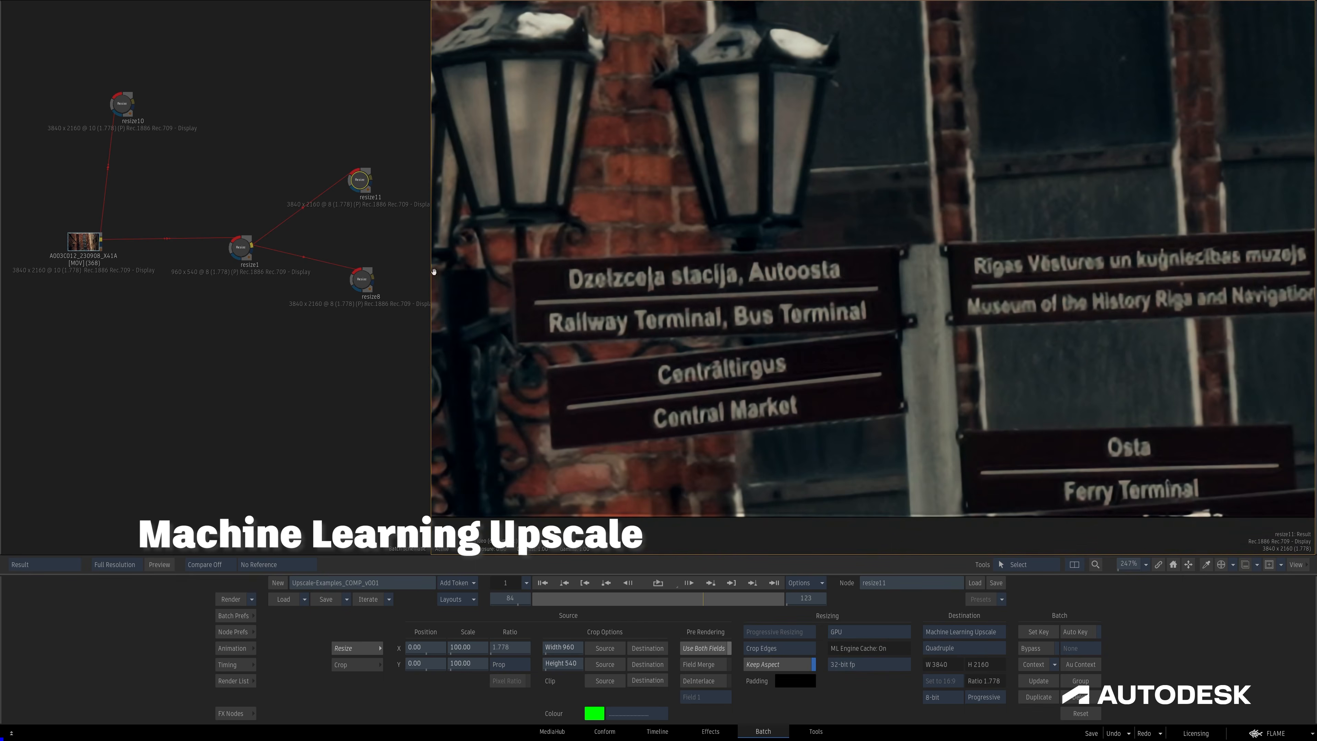
click(361, 281)
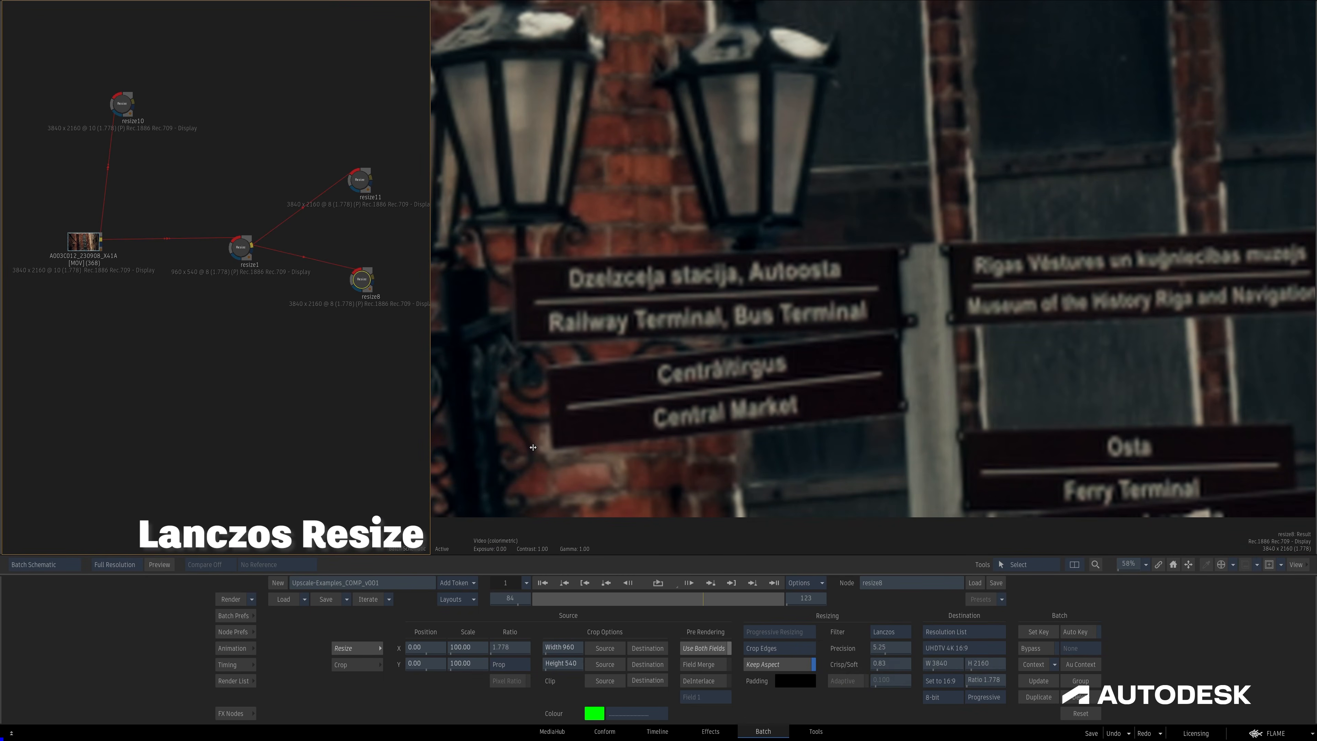
click(123, 104)
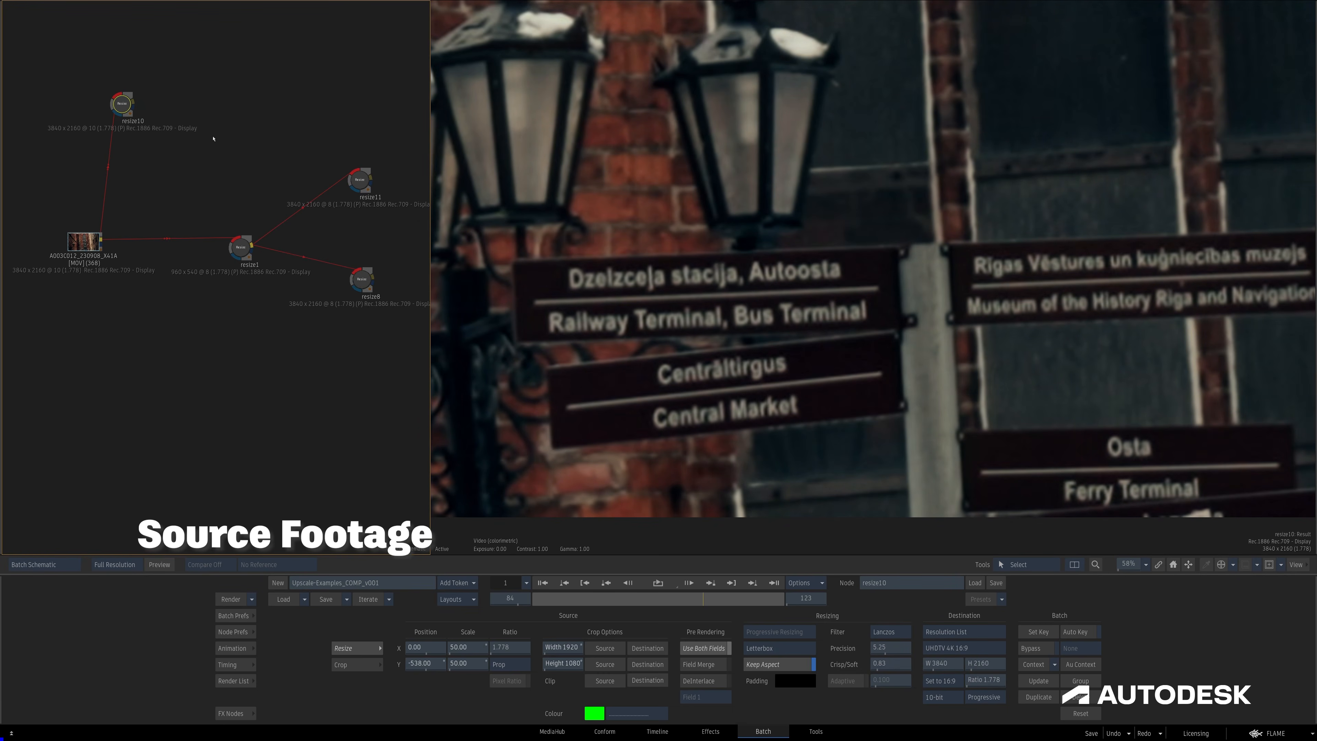
Compare the source, machine learning upscale and Lanczos results in a wider view of the lamps and signs.
scroll(838, 270, down, 5)
scroll(837, 269, up, 1)
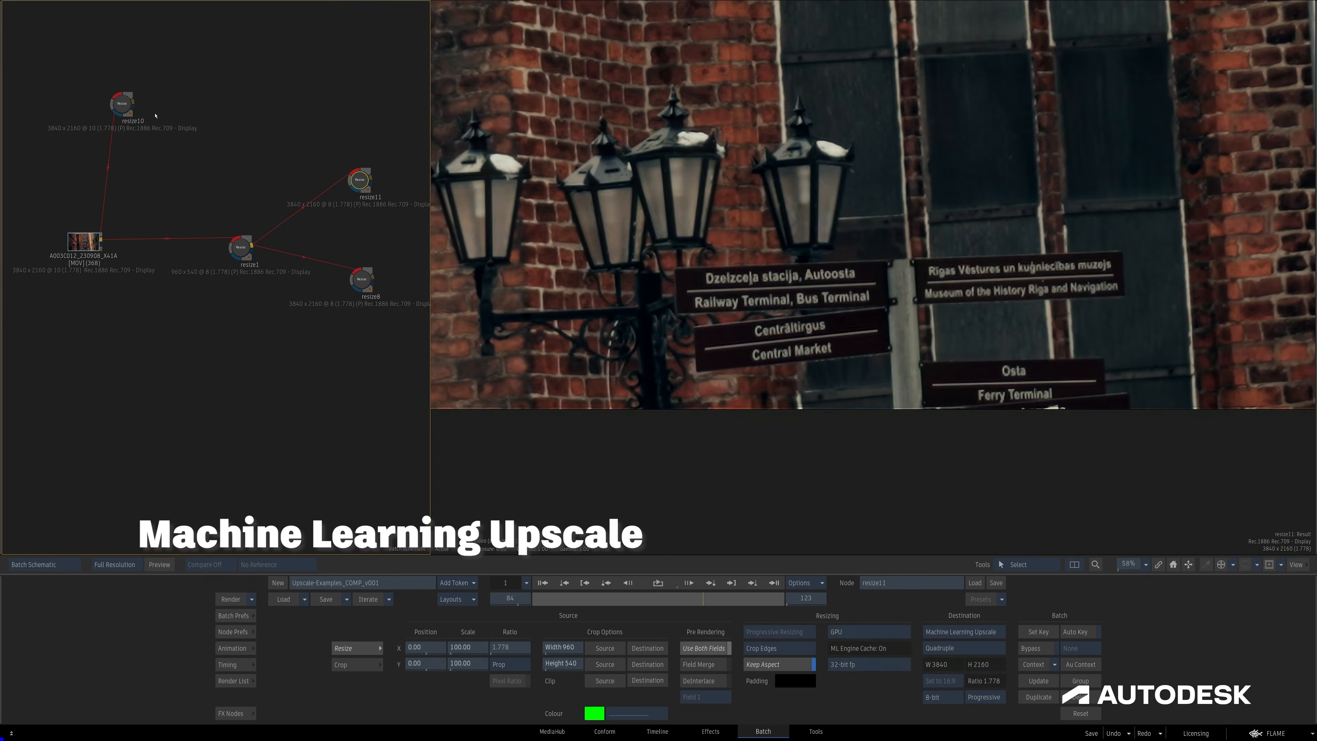
click(122, 104)
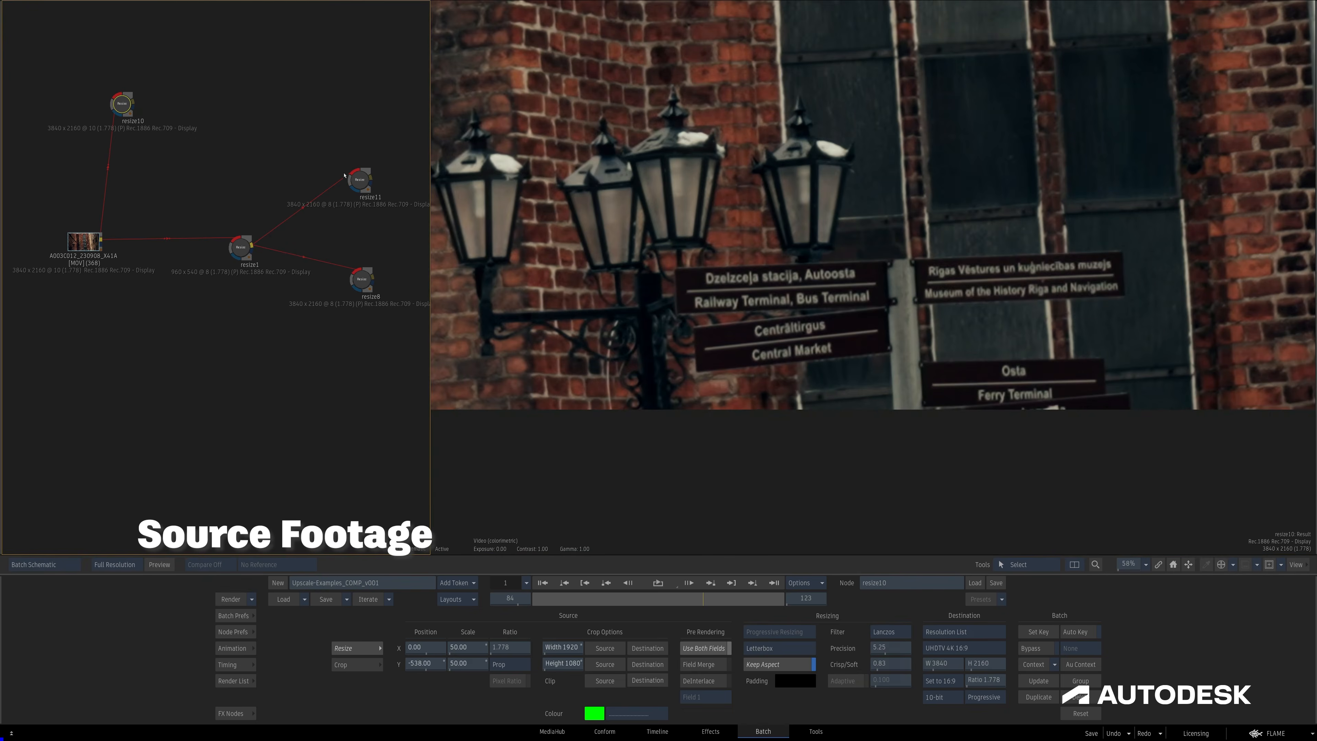
click(360, 180)
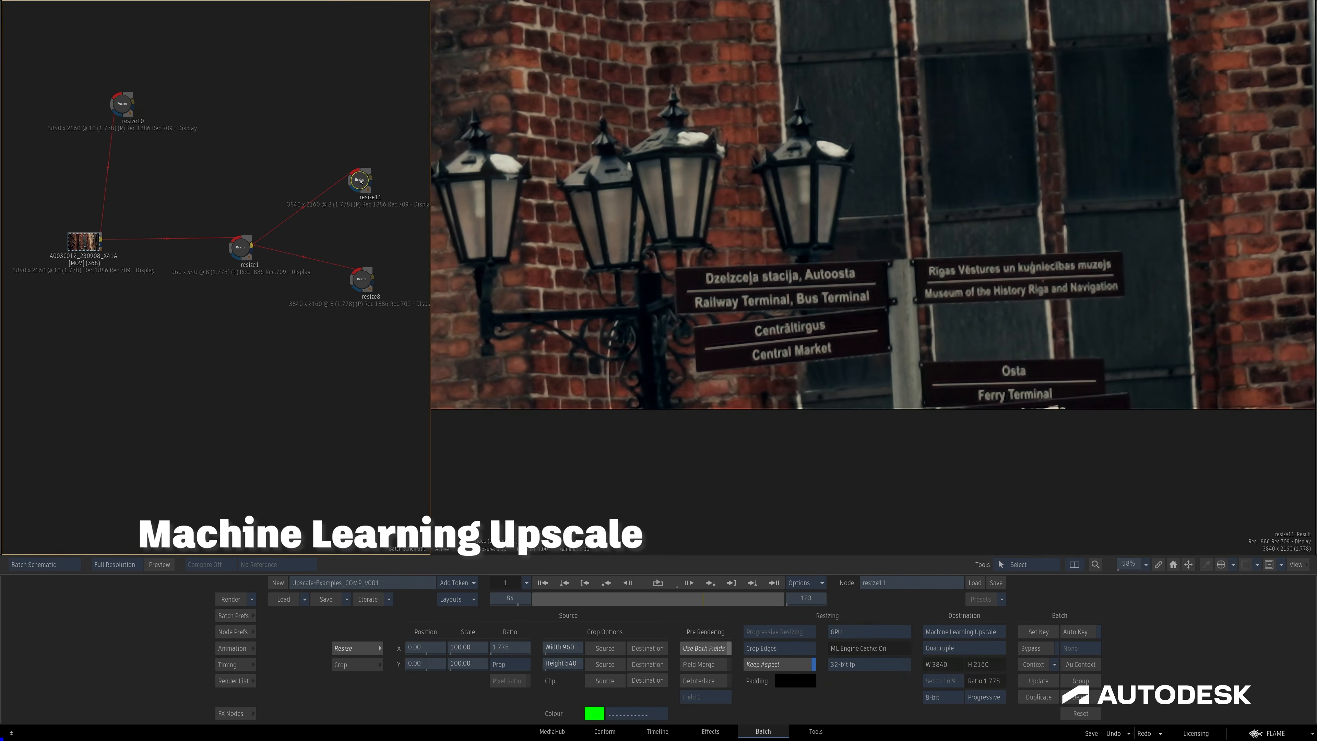
click(362, 279)
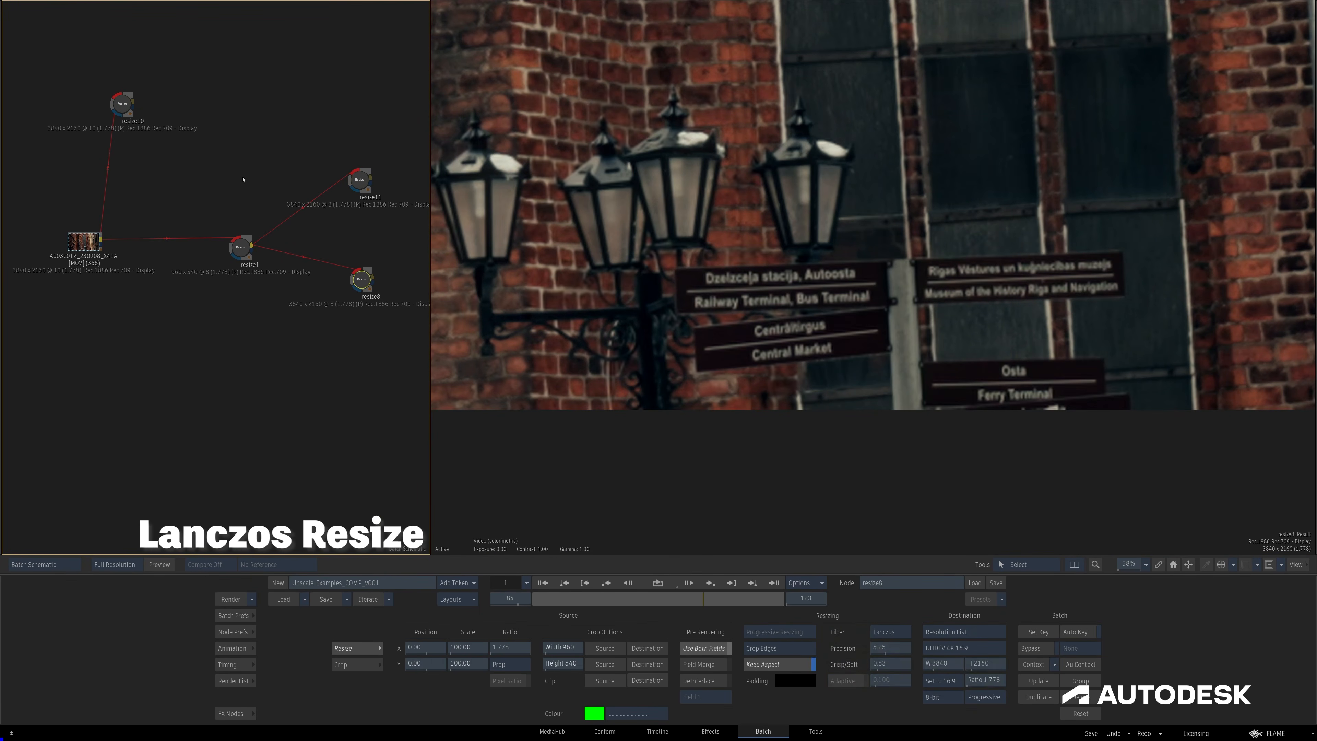
click(125, 105)
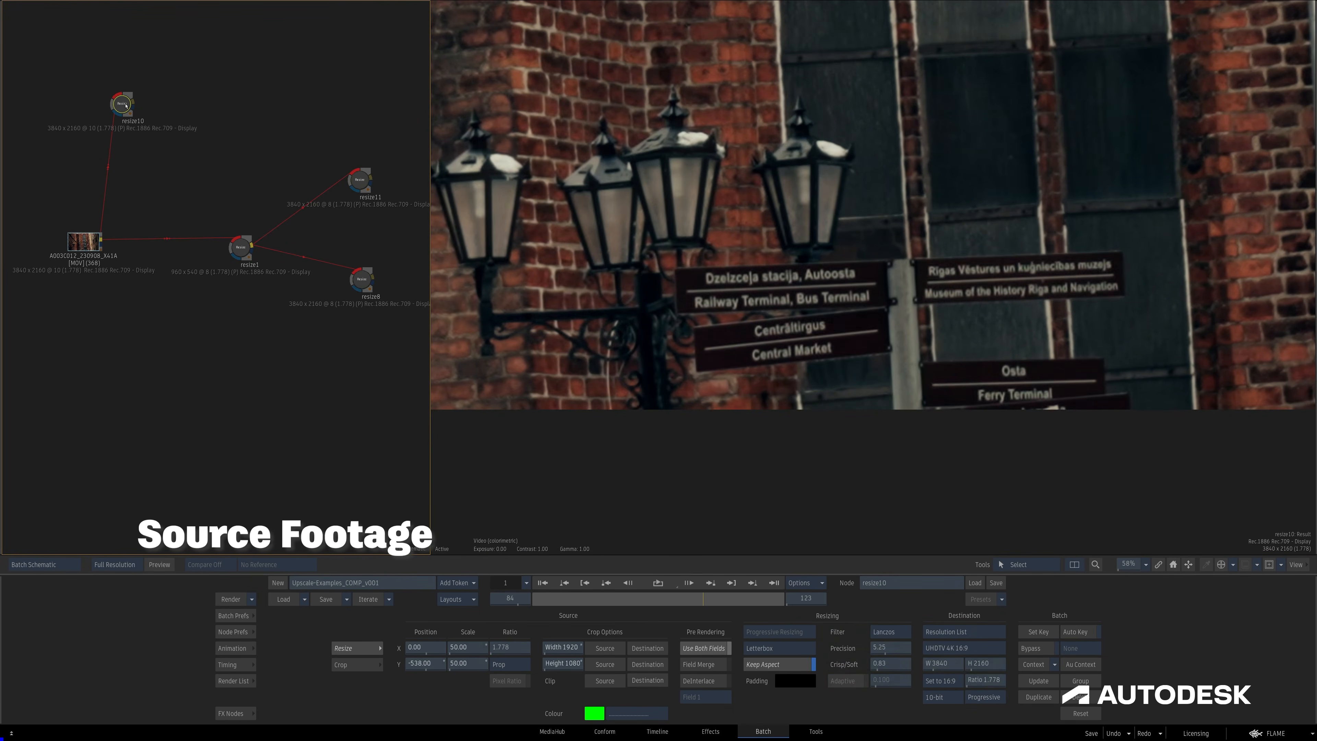
click(359, 183)
click(361, 281)
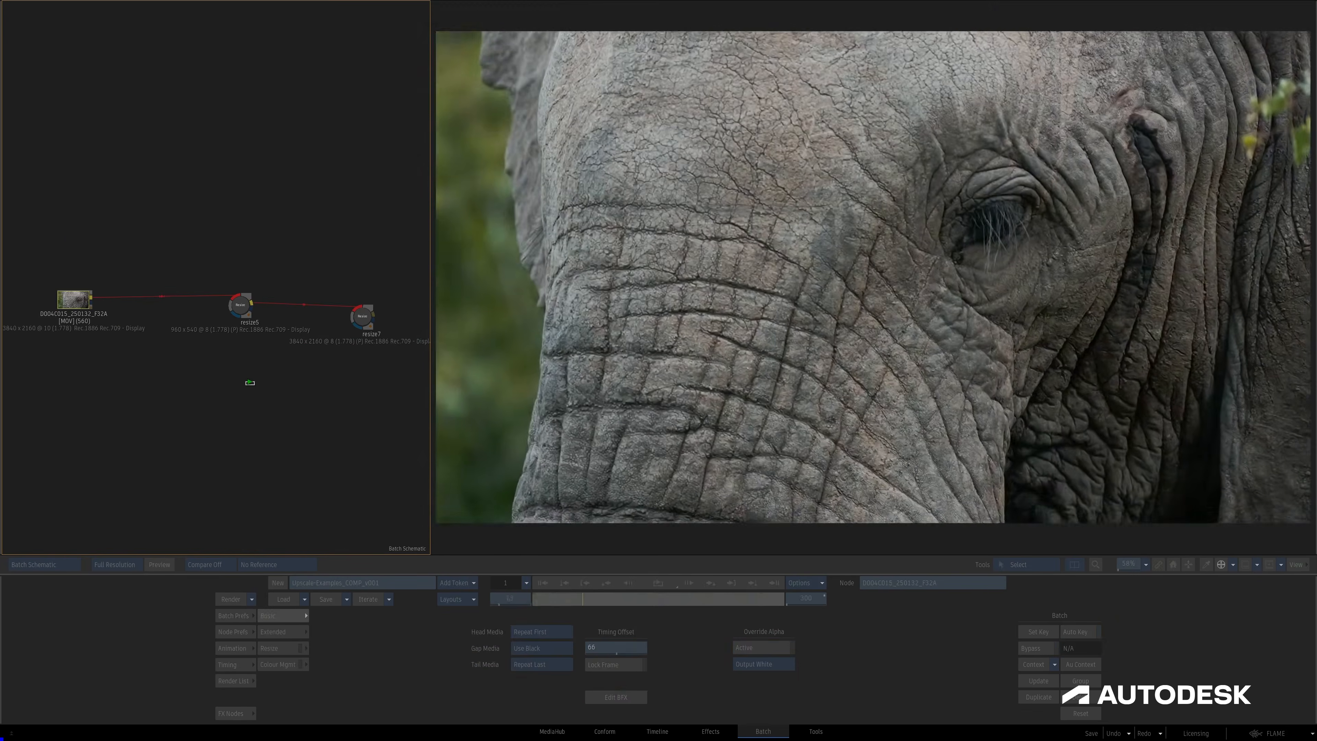
Scrub to near the end of the elephant clip and open the resize5 node that scales it to 25%.
click(623, 599)
drag(623, 599, 765, 599)
click(239, 306)
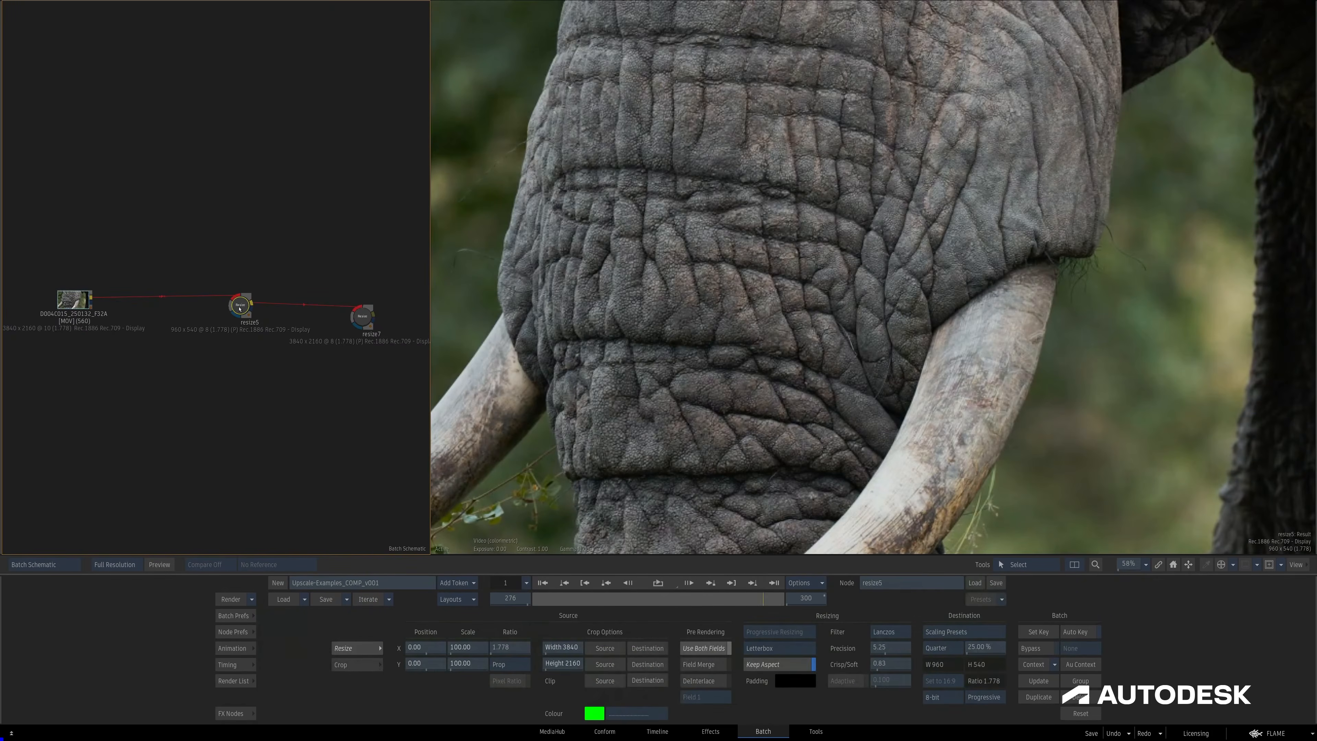
Keep resize5's scaling preset at Quarter, then add a Resize node above it in the schematic, connected to its output.
click(950, 648)
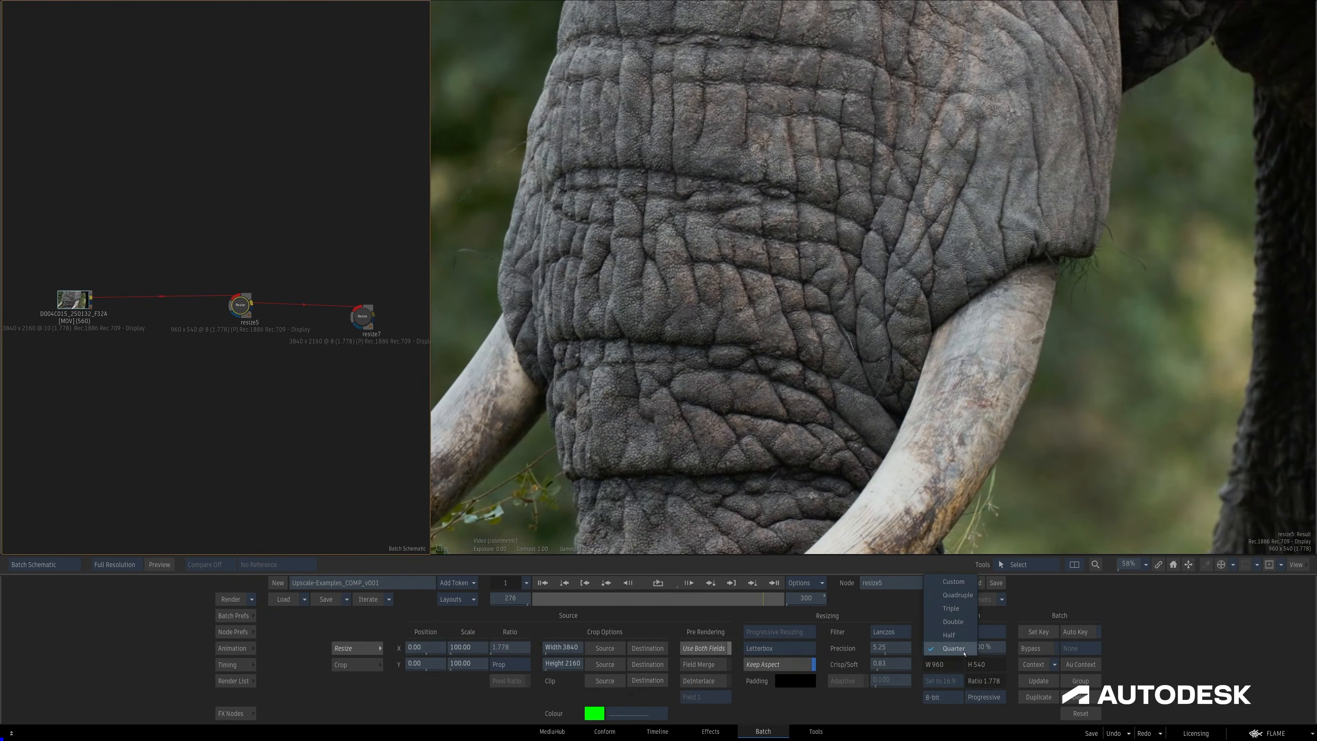
click(963, 651)
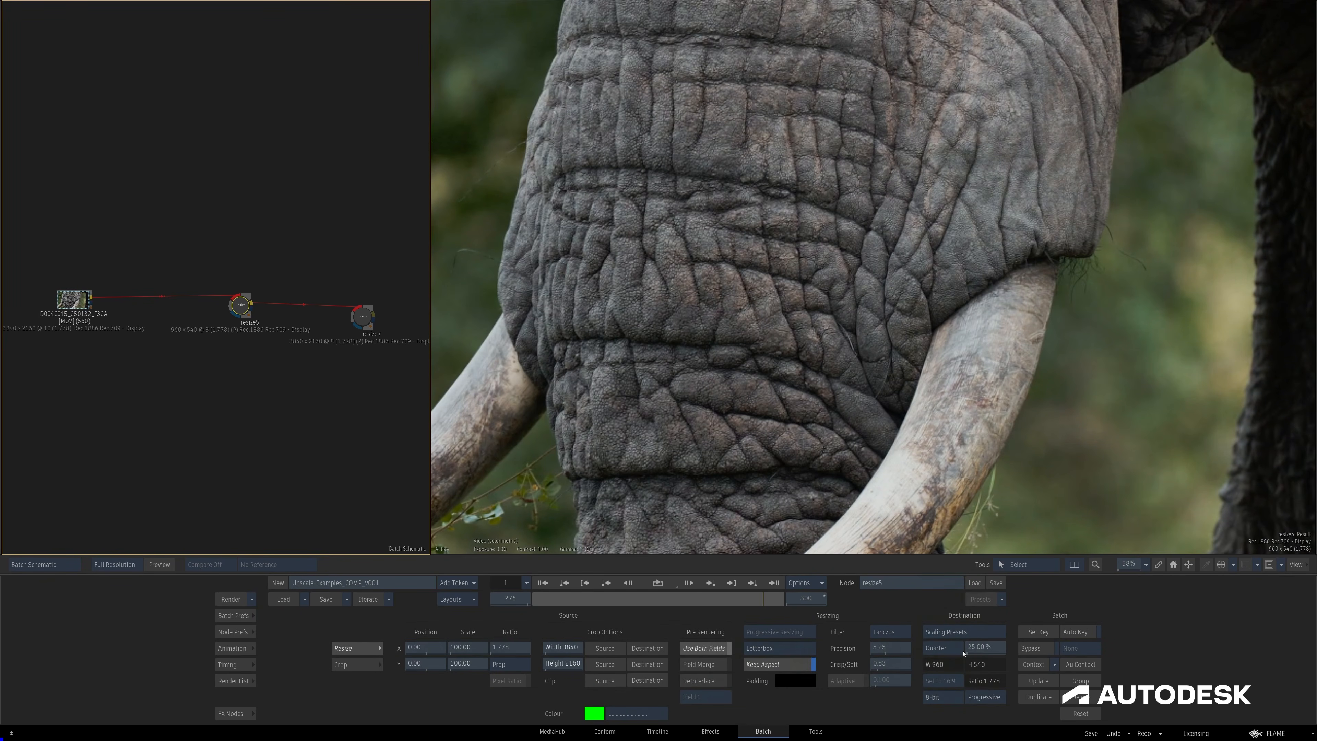
click(234, 712)
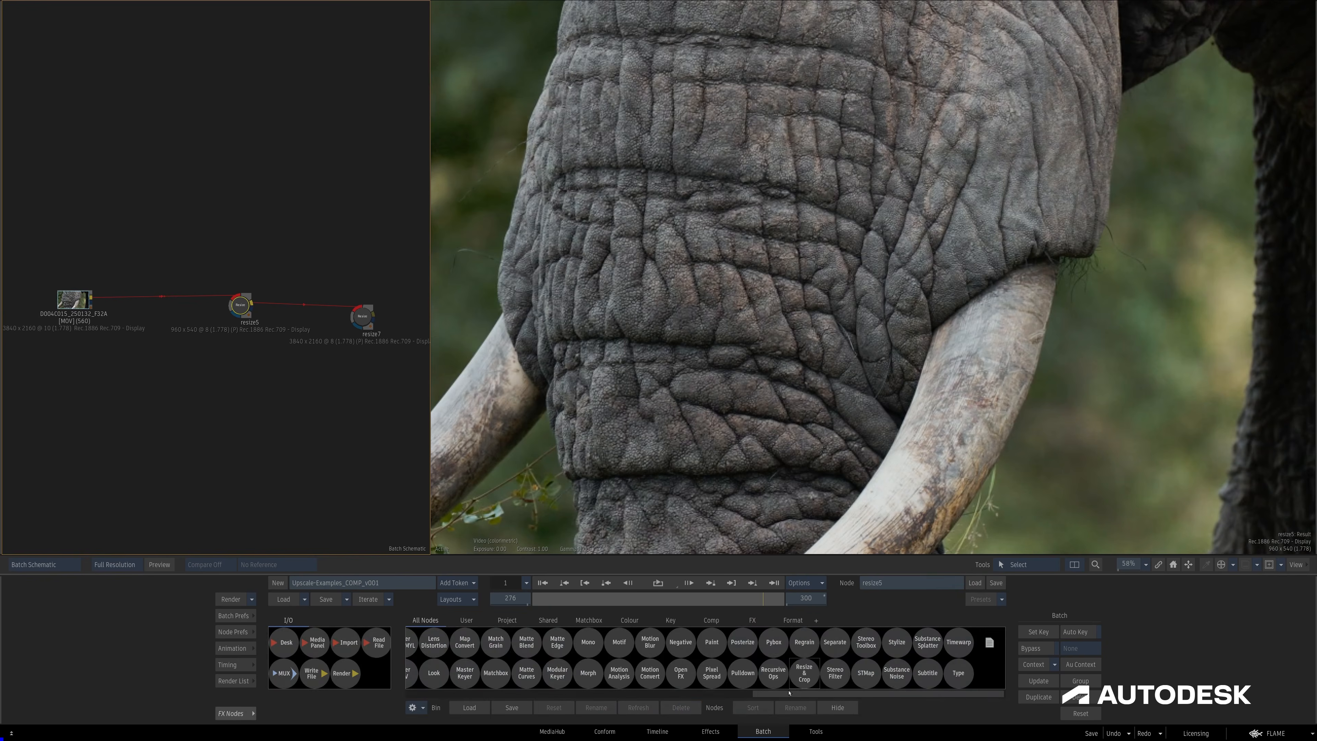
drag(406, 284, 321, 237)
click(321, 237)
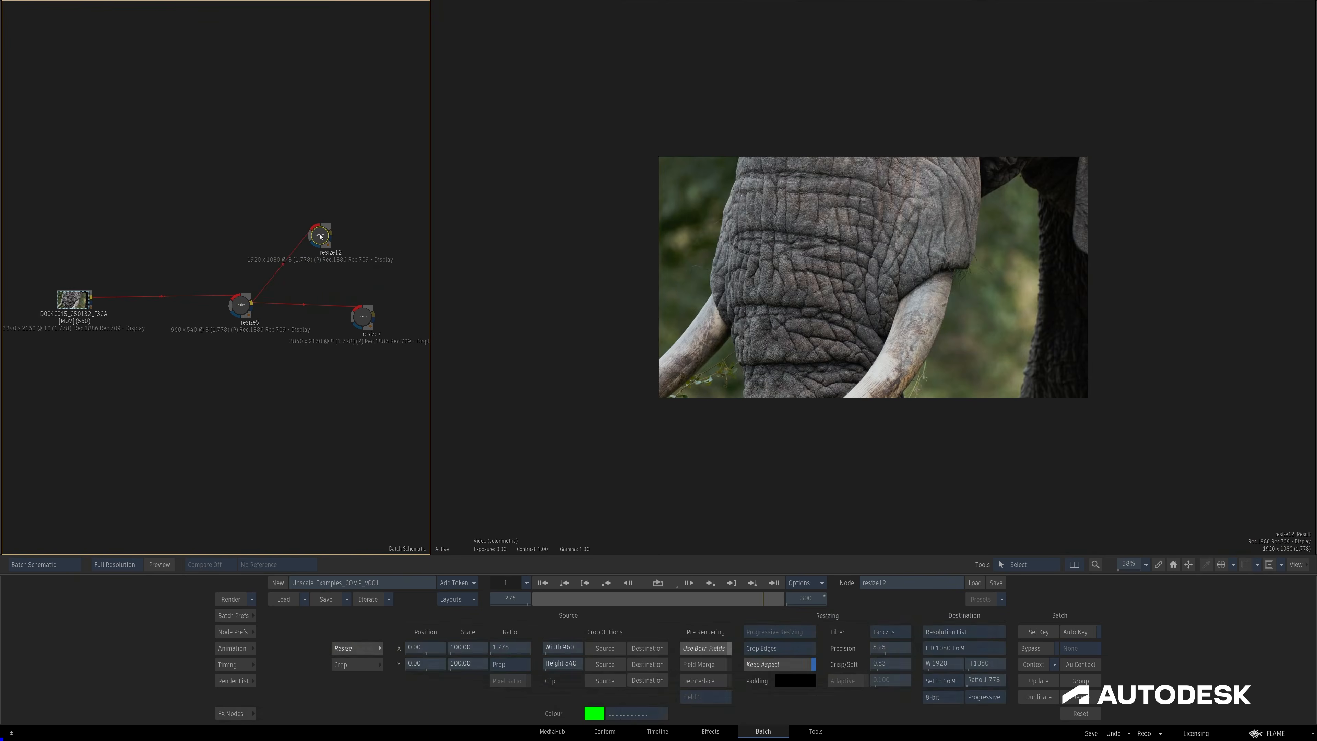
Set the new Resize node's destination to Machine Learning Upscale at Quadruple and show its result.
key(F1)
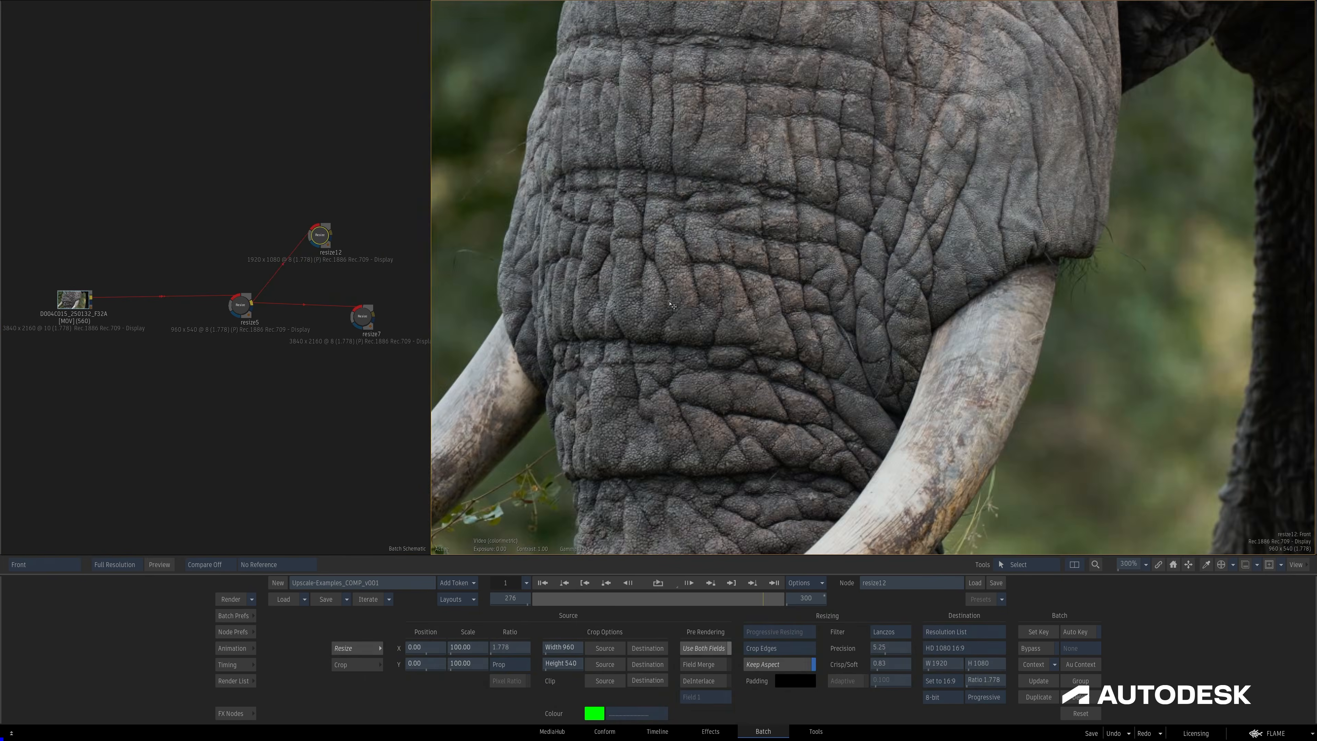
key(minus)
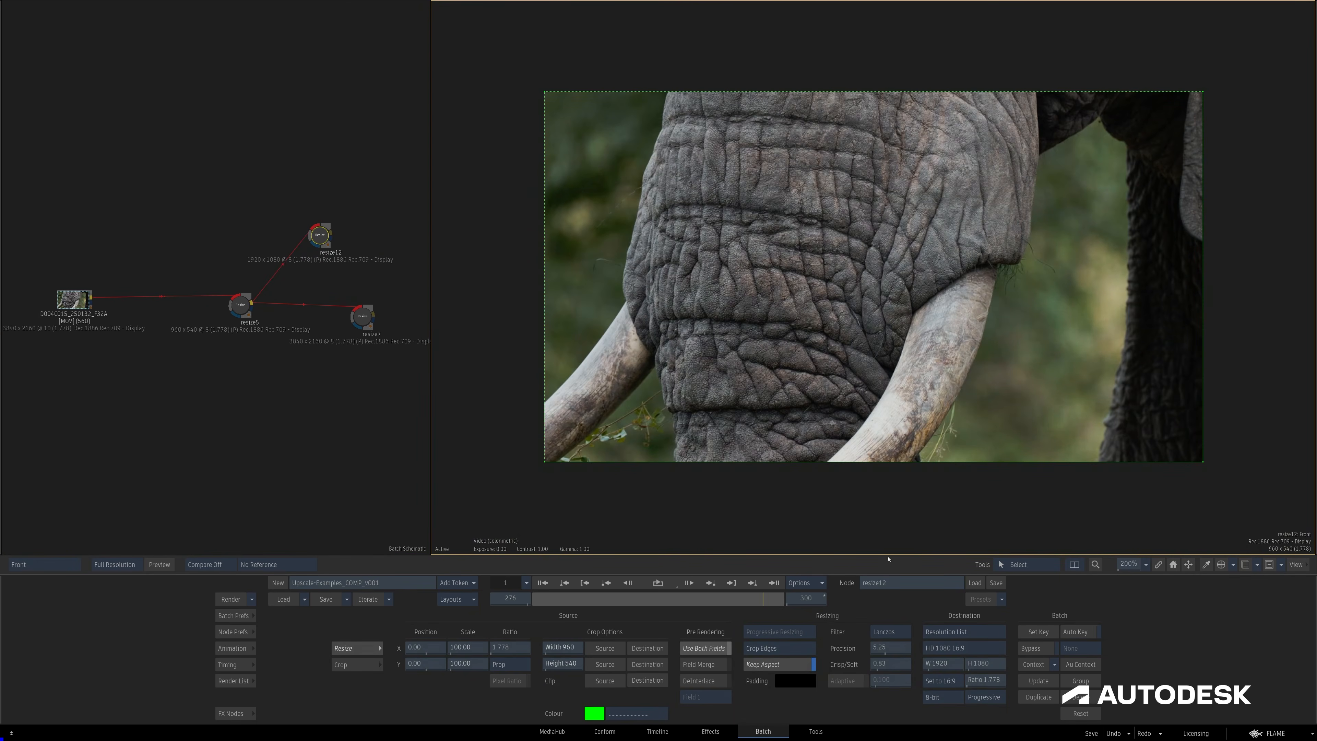
click(960, 629)
click(965, 685)
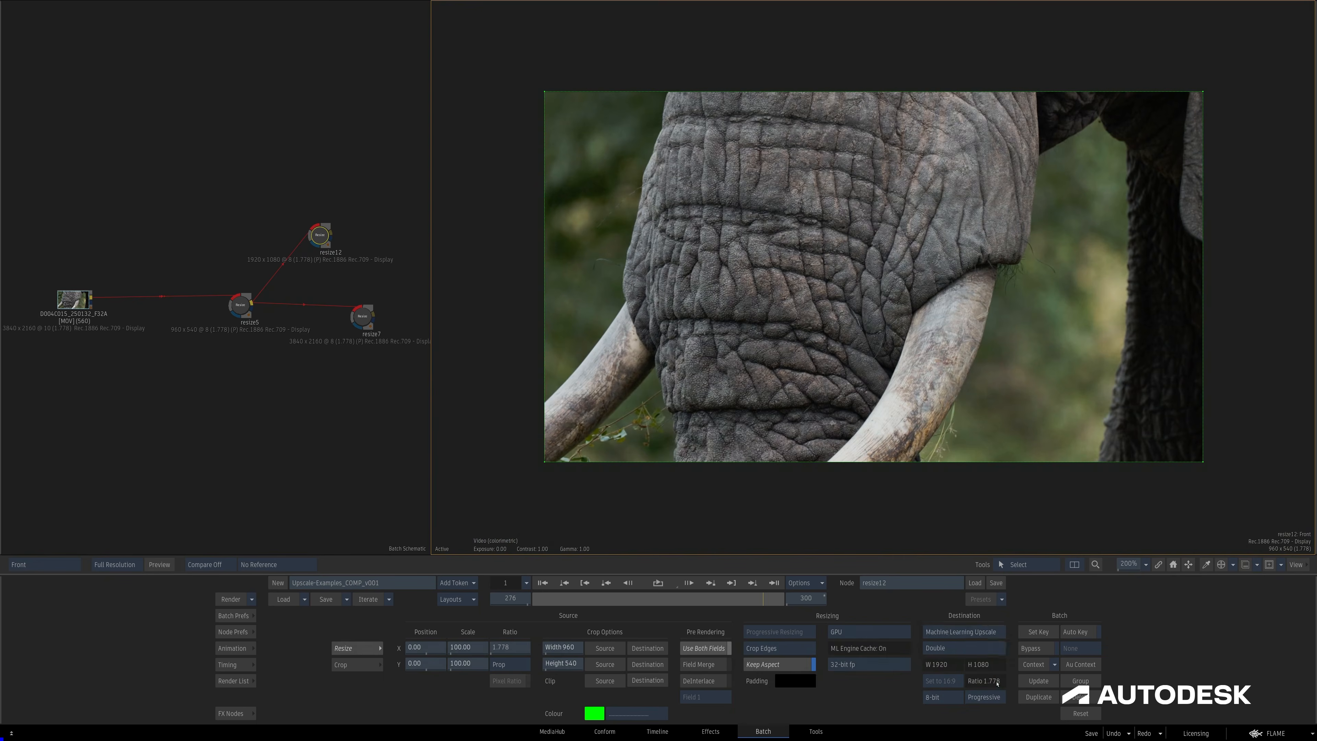
click(971, 648)
click(950, 625)
key(F4)
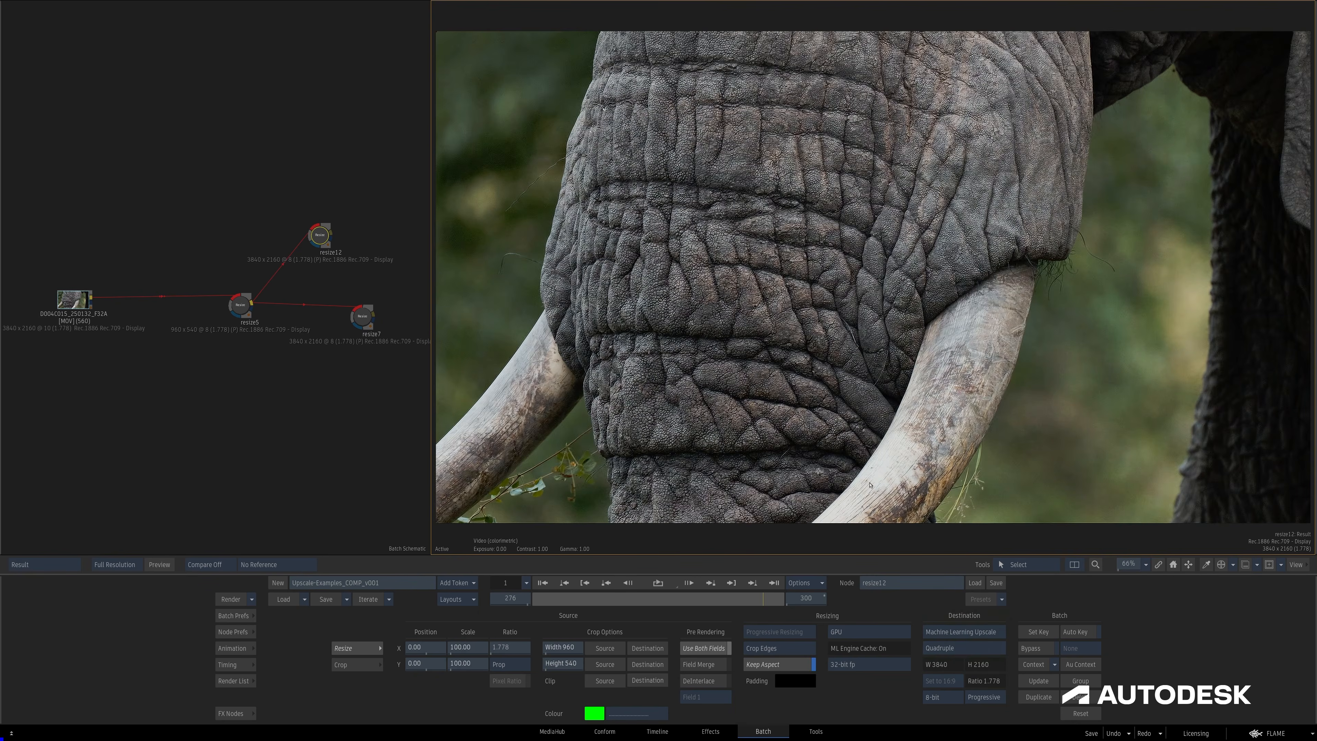
Scrub to frame 300, check resize7's Lanczos filter choice, and compare its result with the machine learning upscale.
mouse_move(762, 599)
mouse_down()
mouse_move(713, 599)
mouse_move(784, 599)
mouse_up()
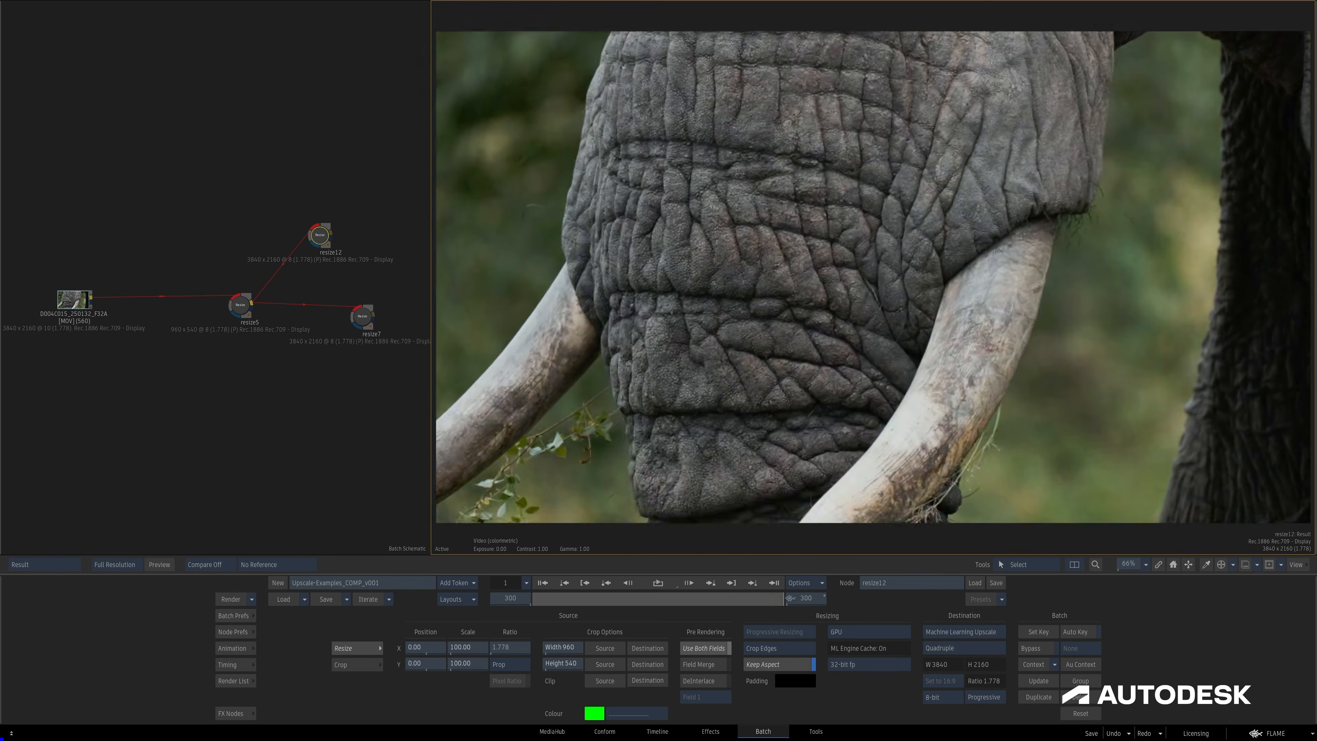
click(362, 314)
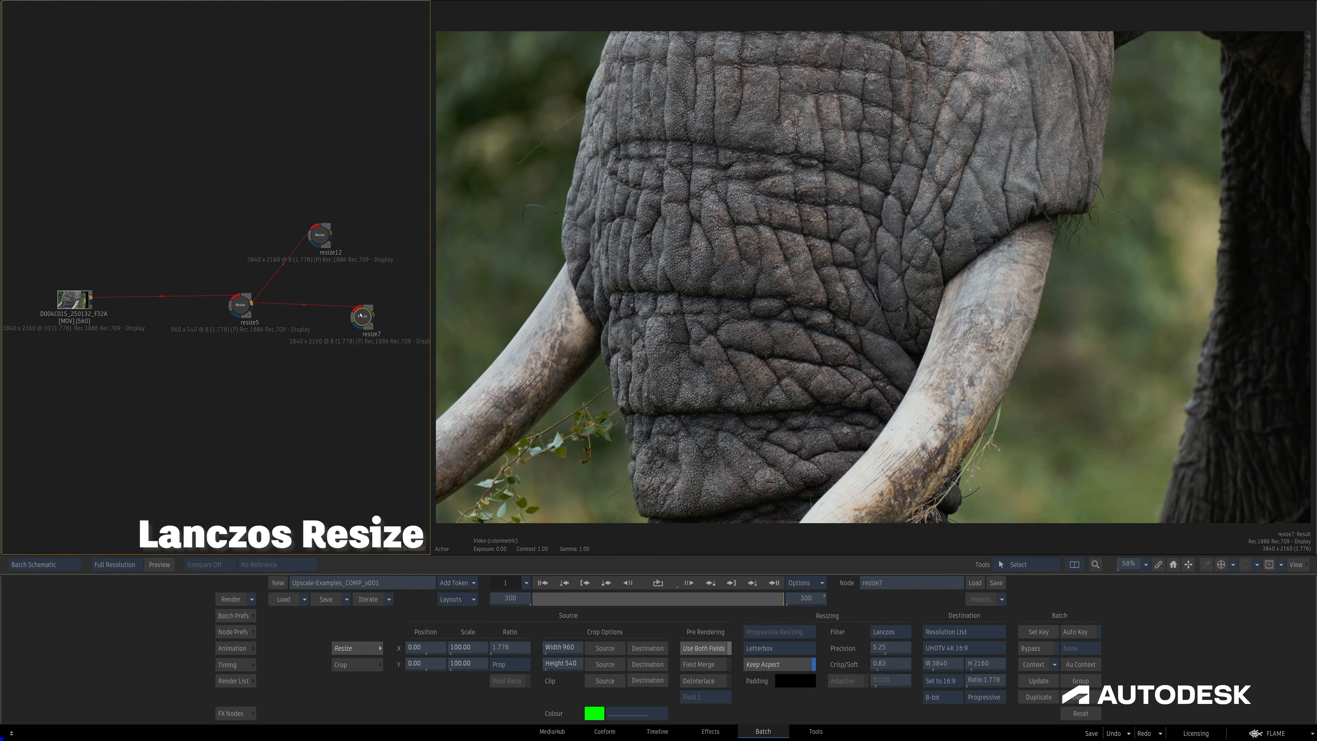
click(900, 632)
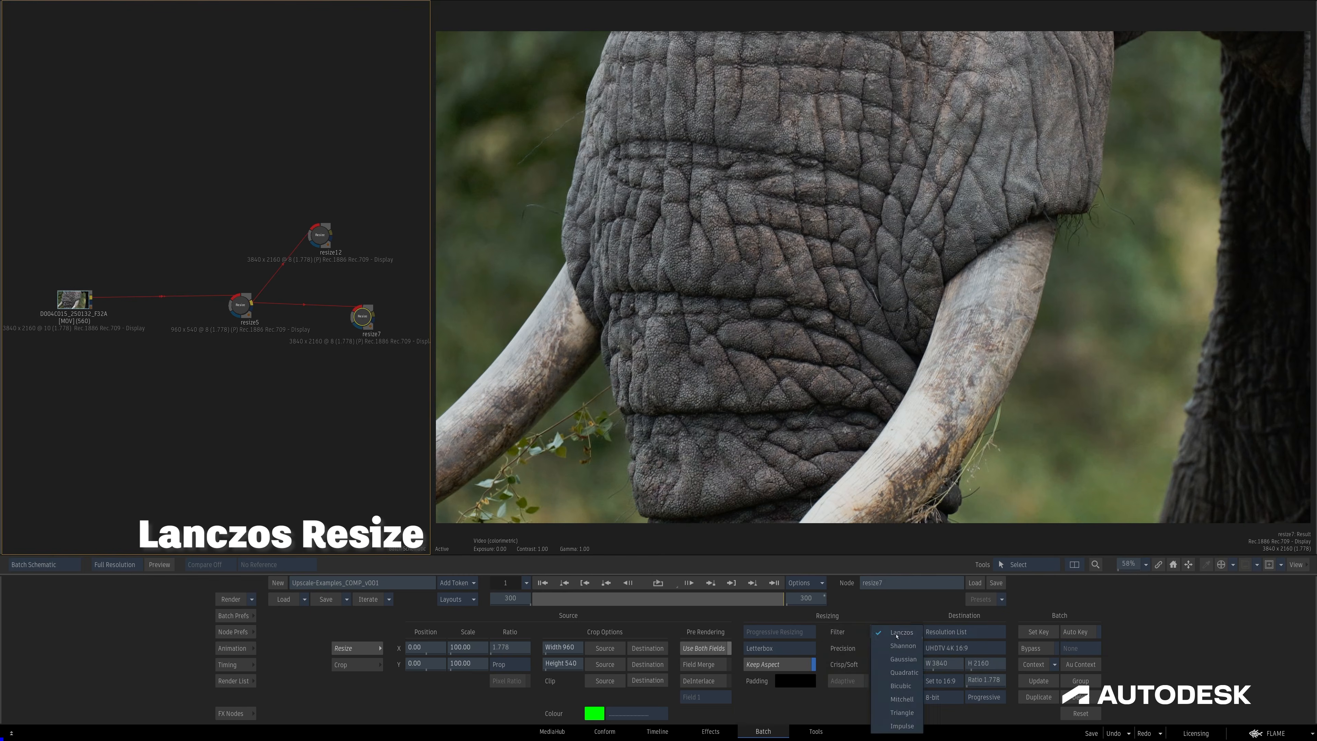
click(916, 637)
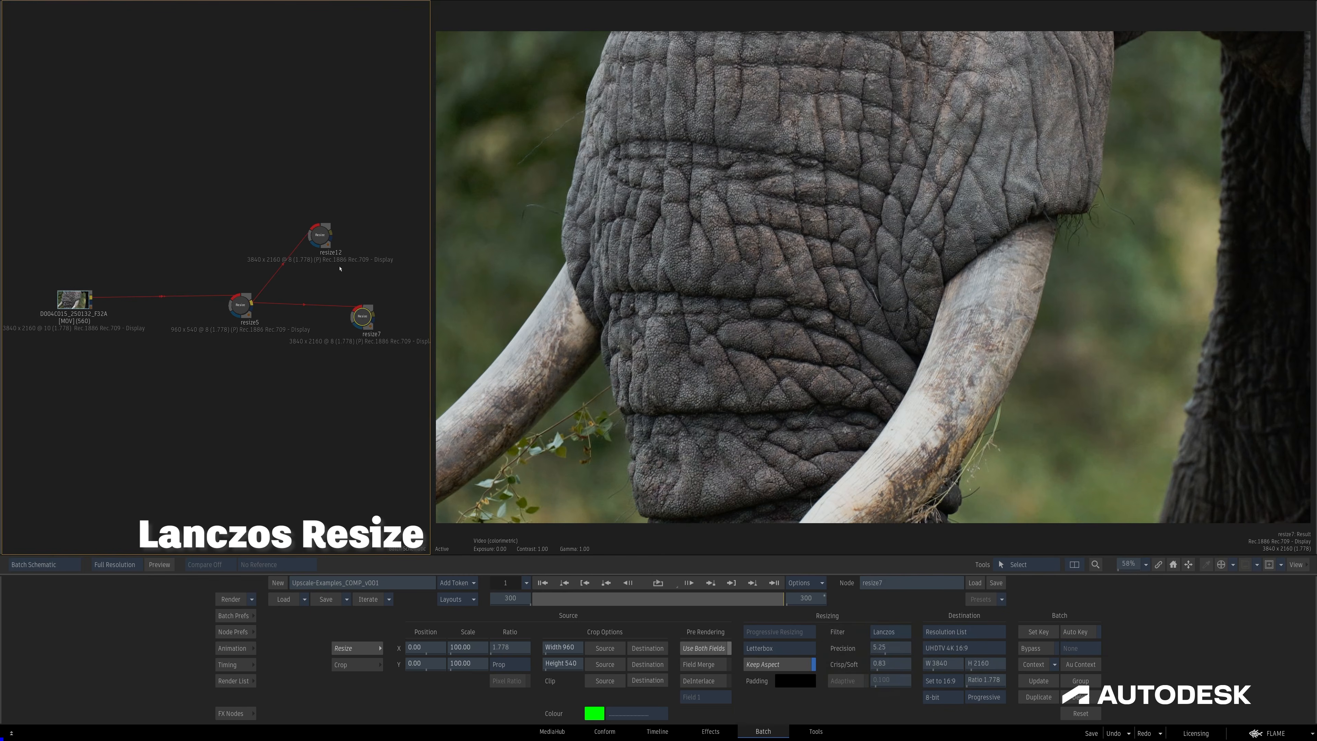
click(320, 236)
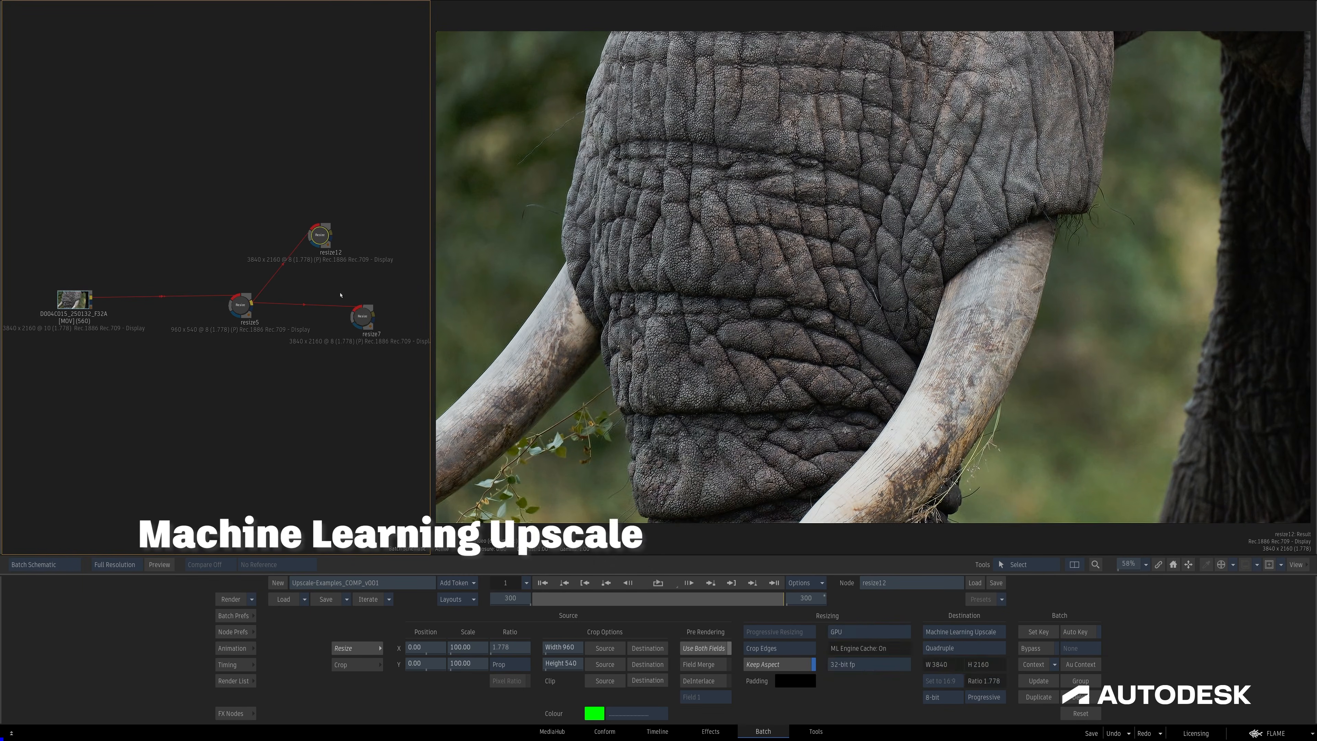
click(364, 322)
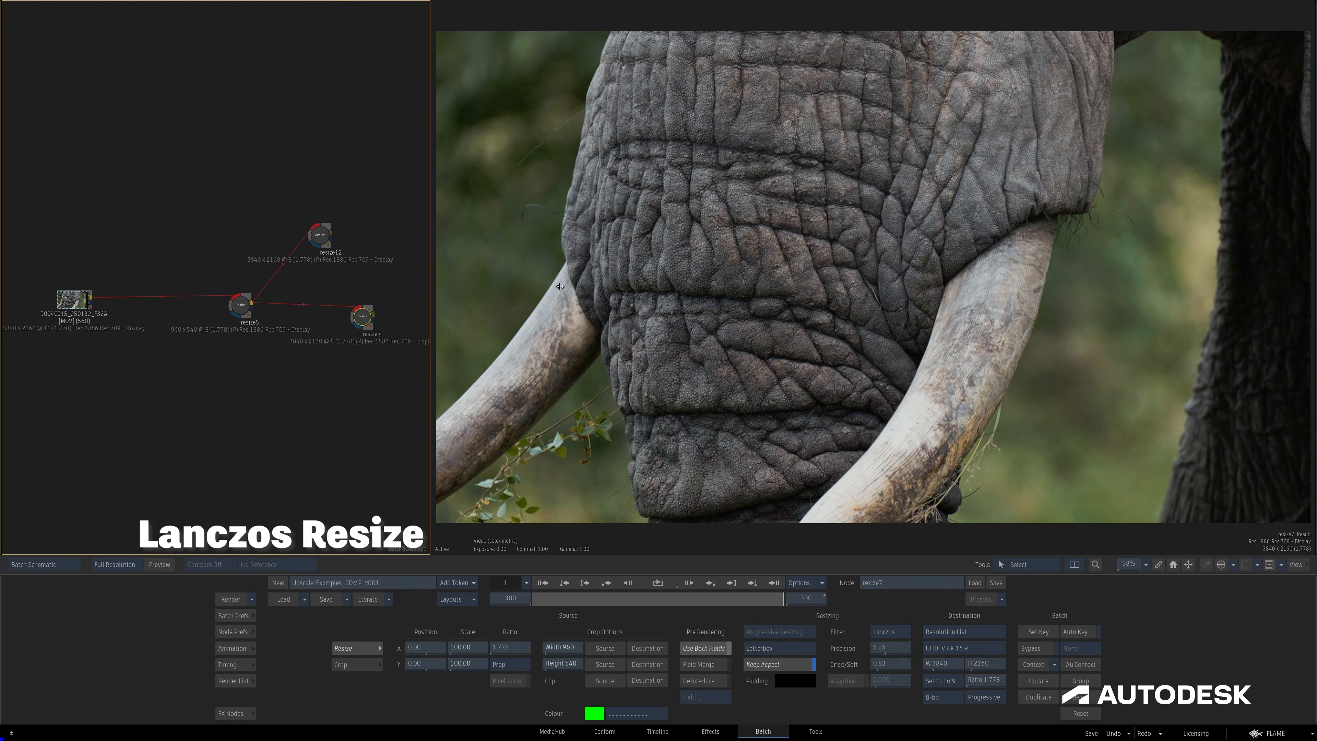
Examine the trunk skin and the right-hand tusk up close in the machine learning upscale and the Lanczos resize.
scroll(750, 279, up, 3)
drag(749, 279, 578, 14)
click(322, 233)
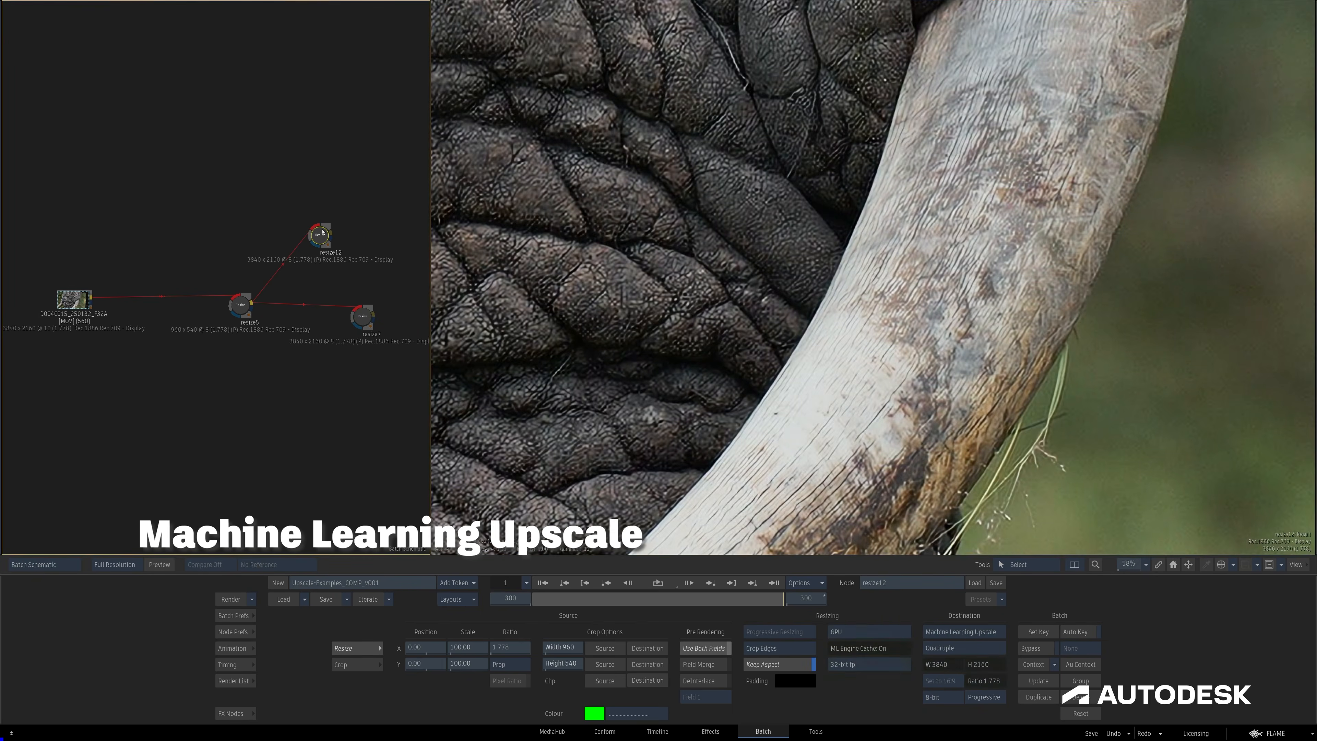
click(363, 319)
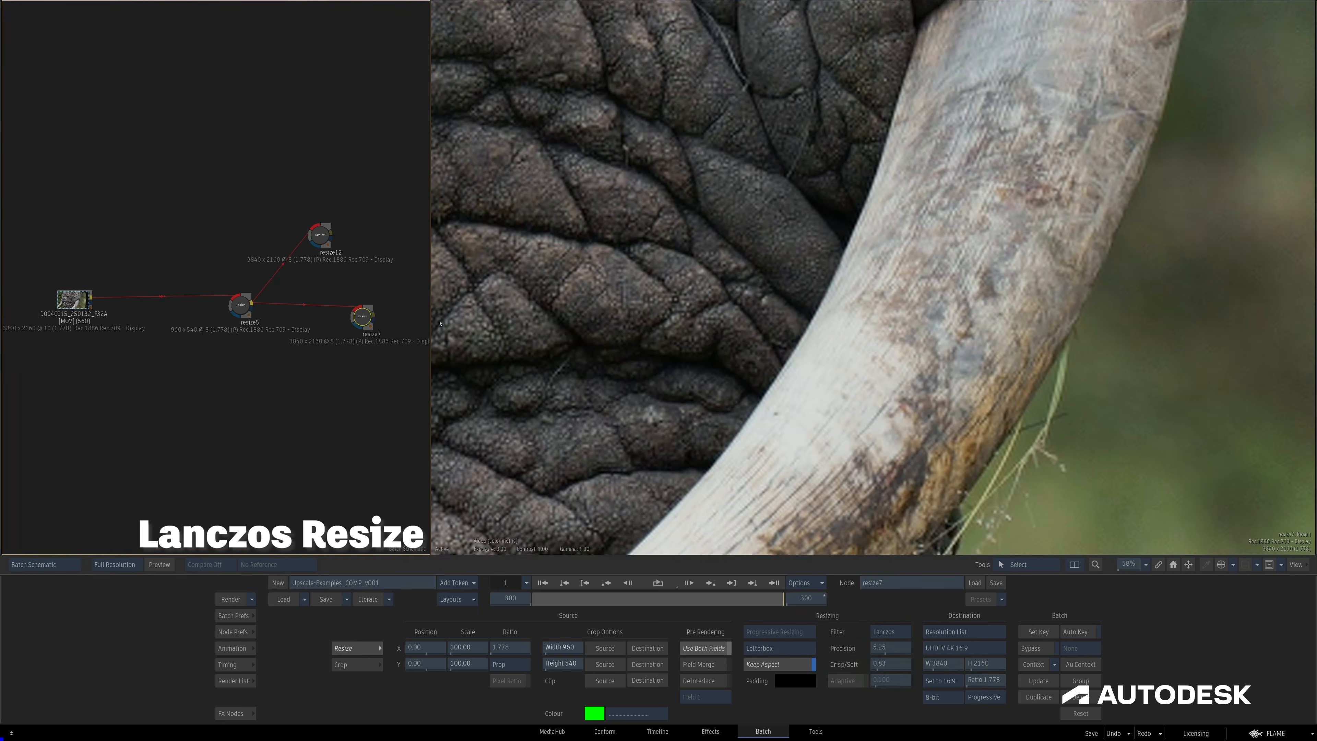
Examine the left-hand tusk and leafy twig up close in the machine learning upscale, the Lanczos resize and the source footage.
scroll(984, 299, down, 3)
drag(983, 299, 1145, 352)
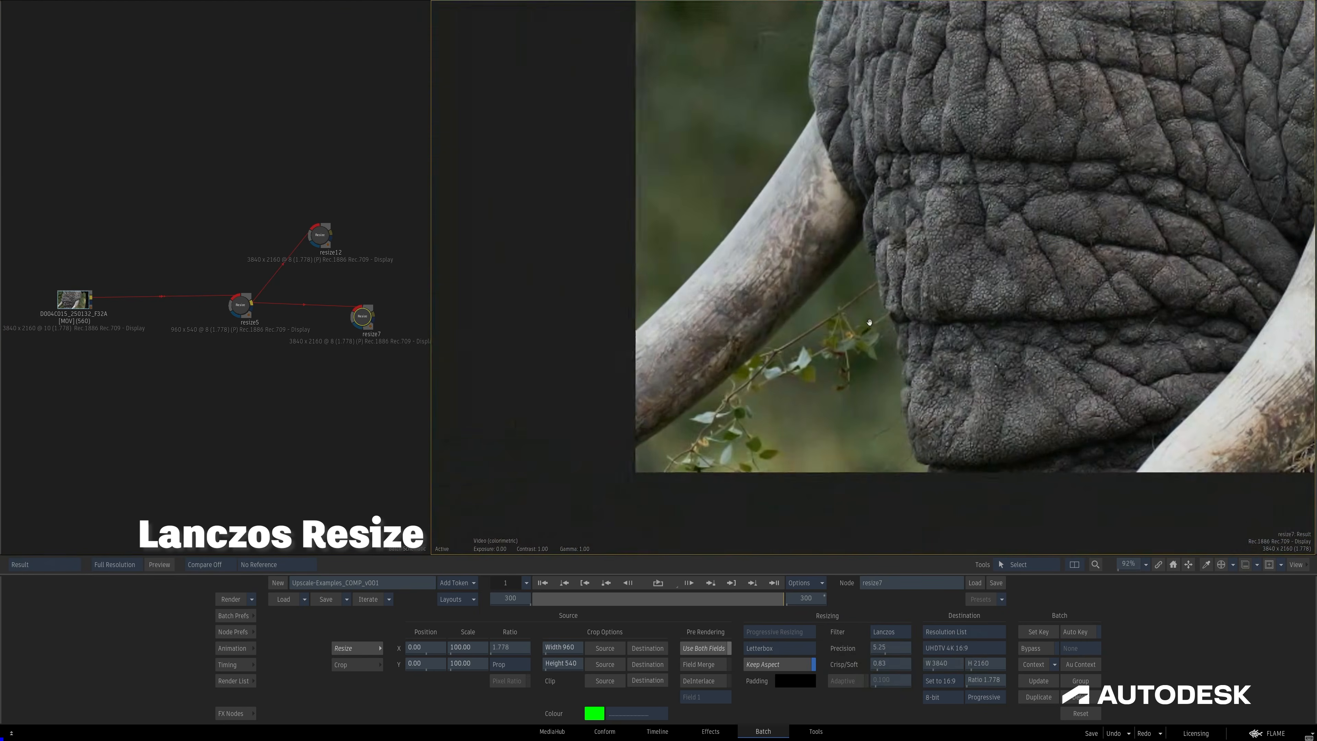
scroll(846, 303, up, 4)
drag(791, 323, 802, 276)
click(321, 231)
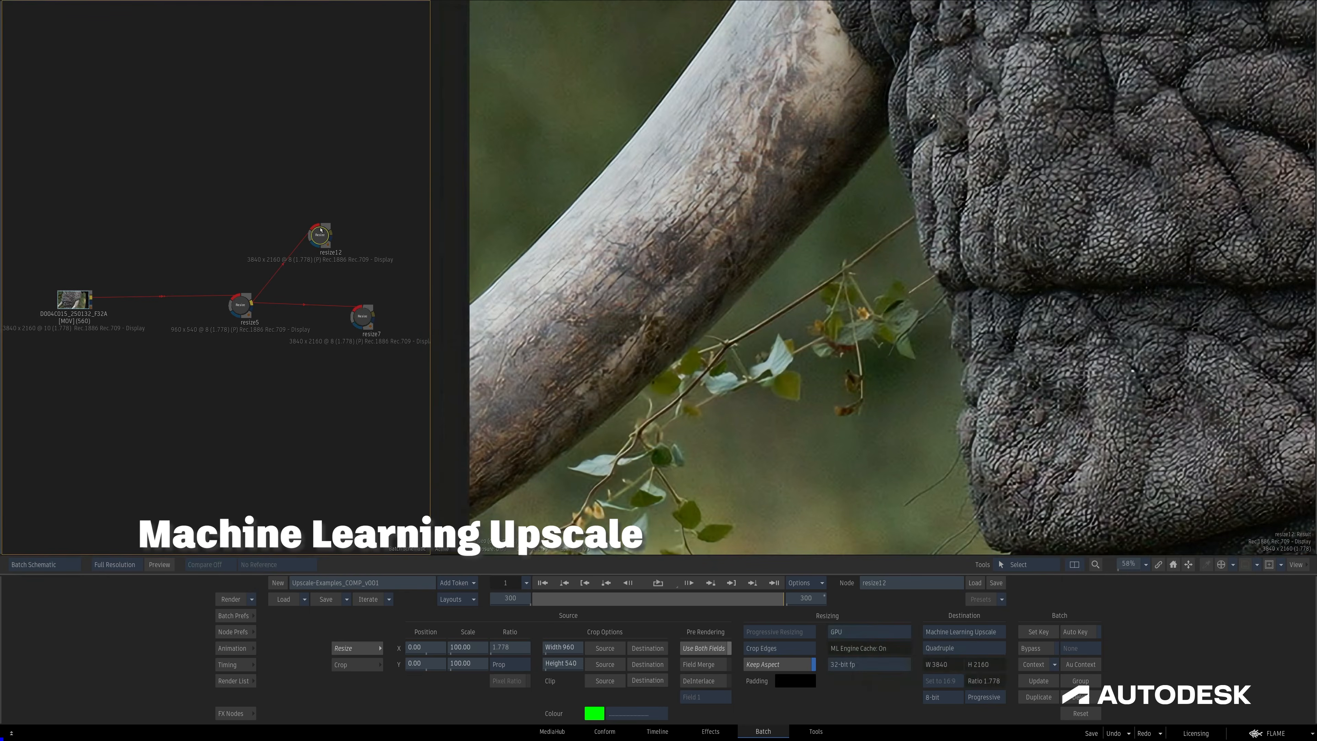
click(364, 318)
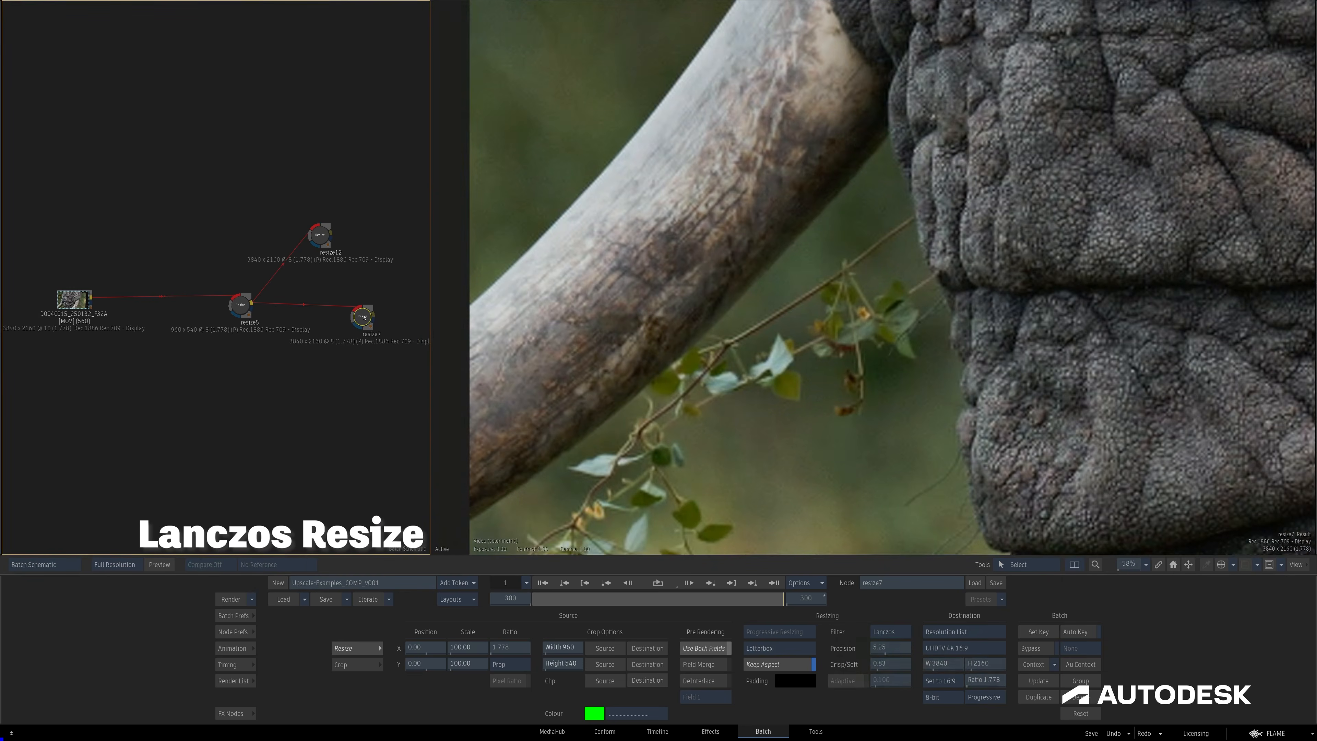
click(71, 302)
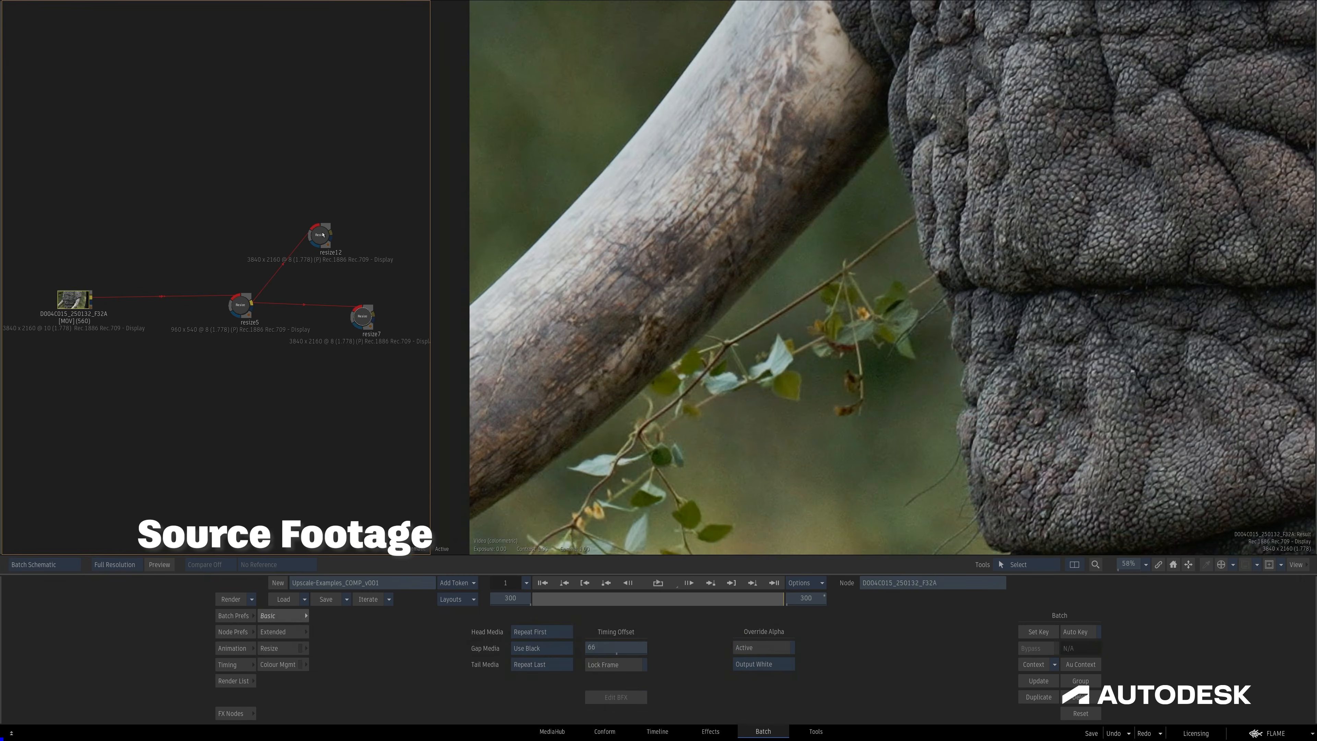
Alternate repeatedly between the source, machine learning upscale and Lanczos results to compare detail in the twig, tusk and skin.
click(321, 235)
click(86, 296)
click(322, 234)
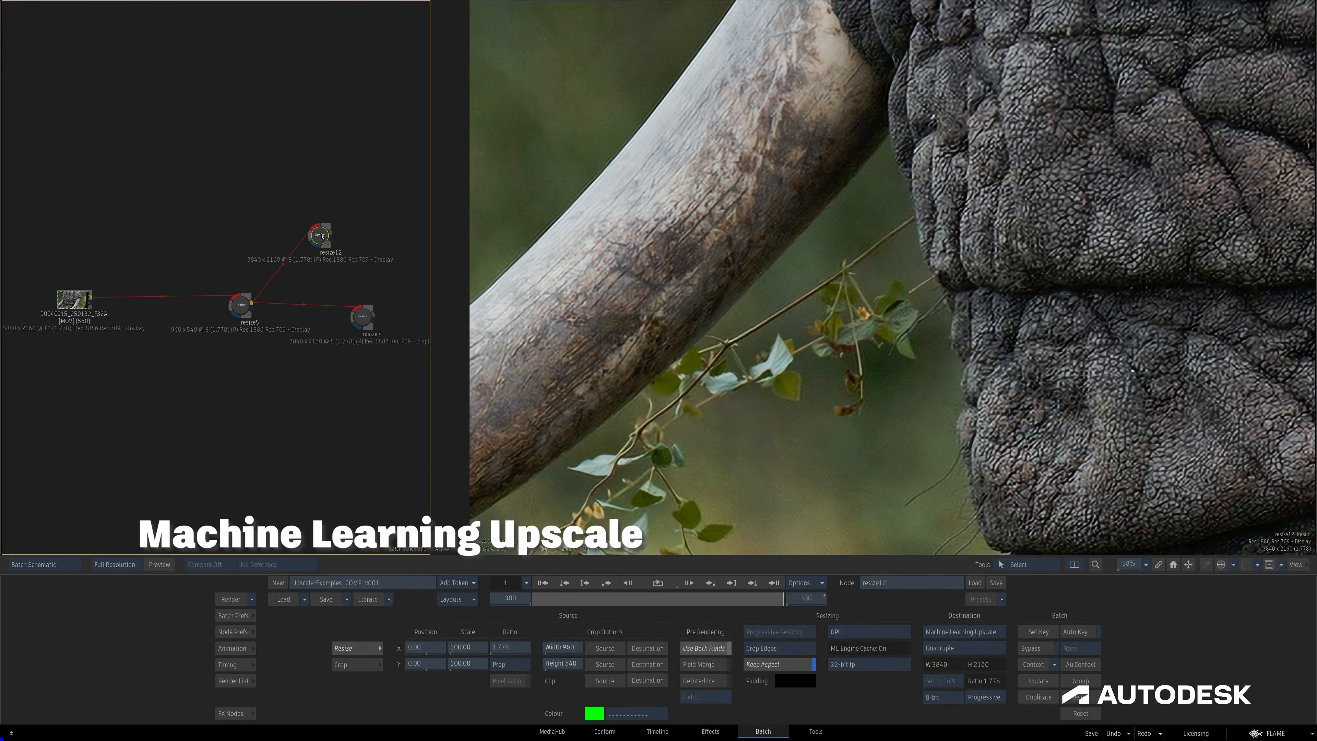
click(364, 316)
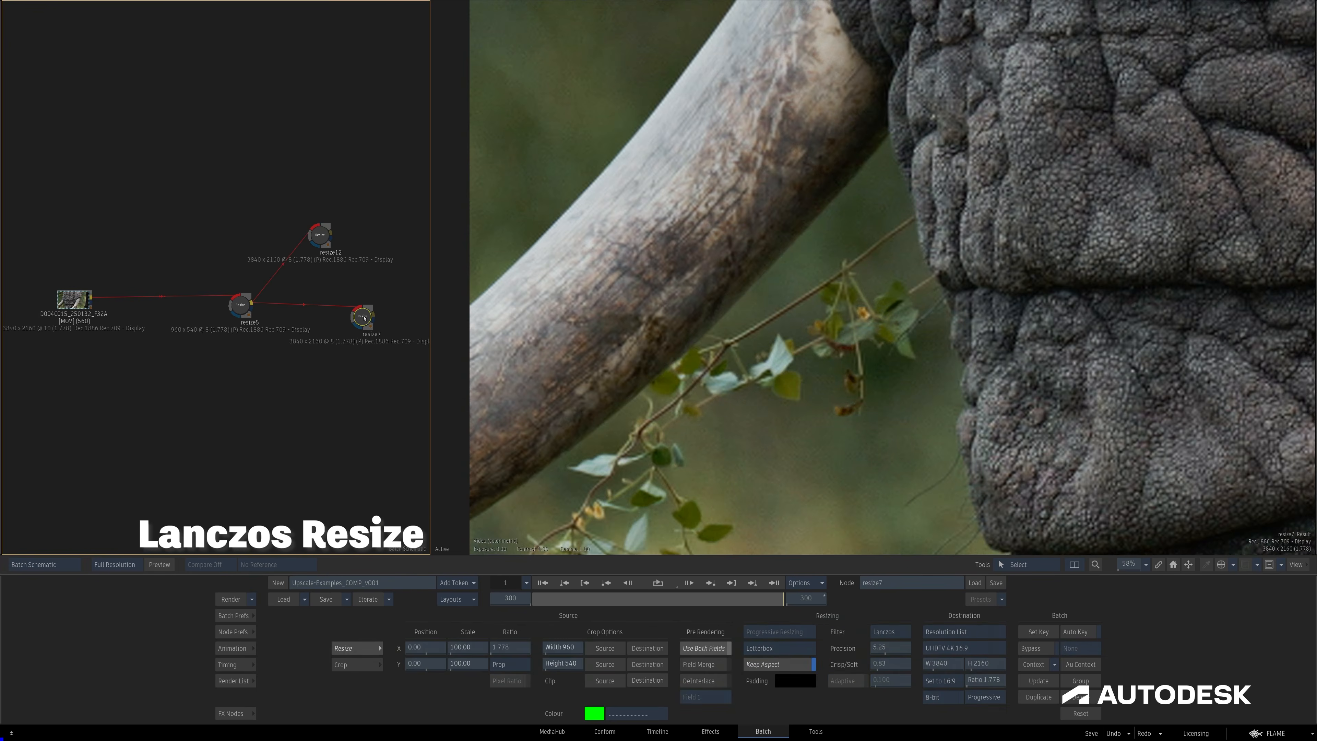
click(75, 299)
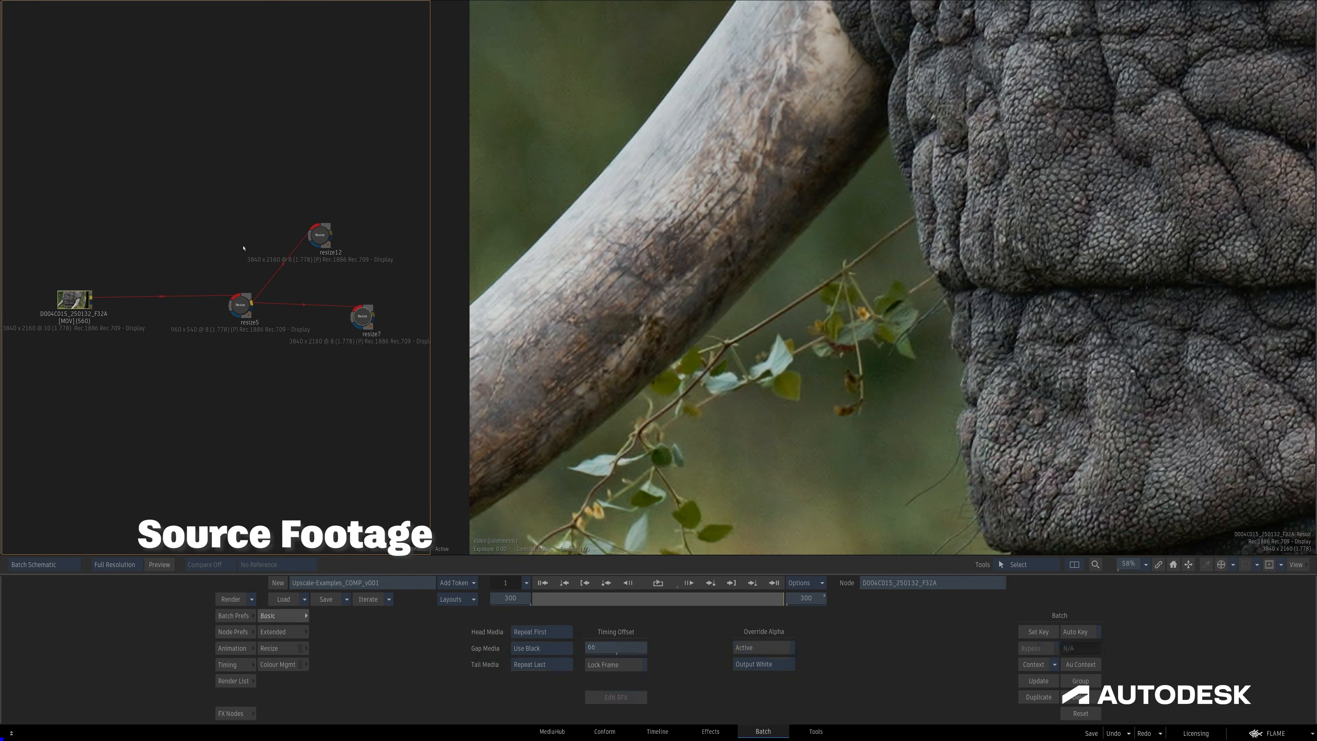
click(321, 236)
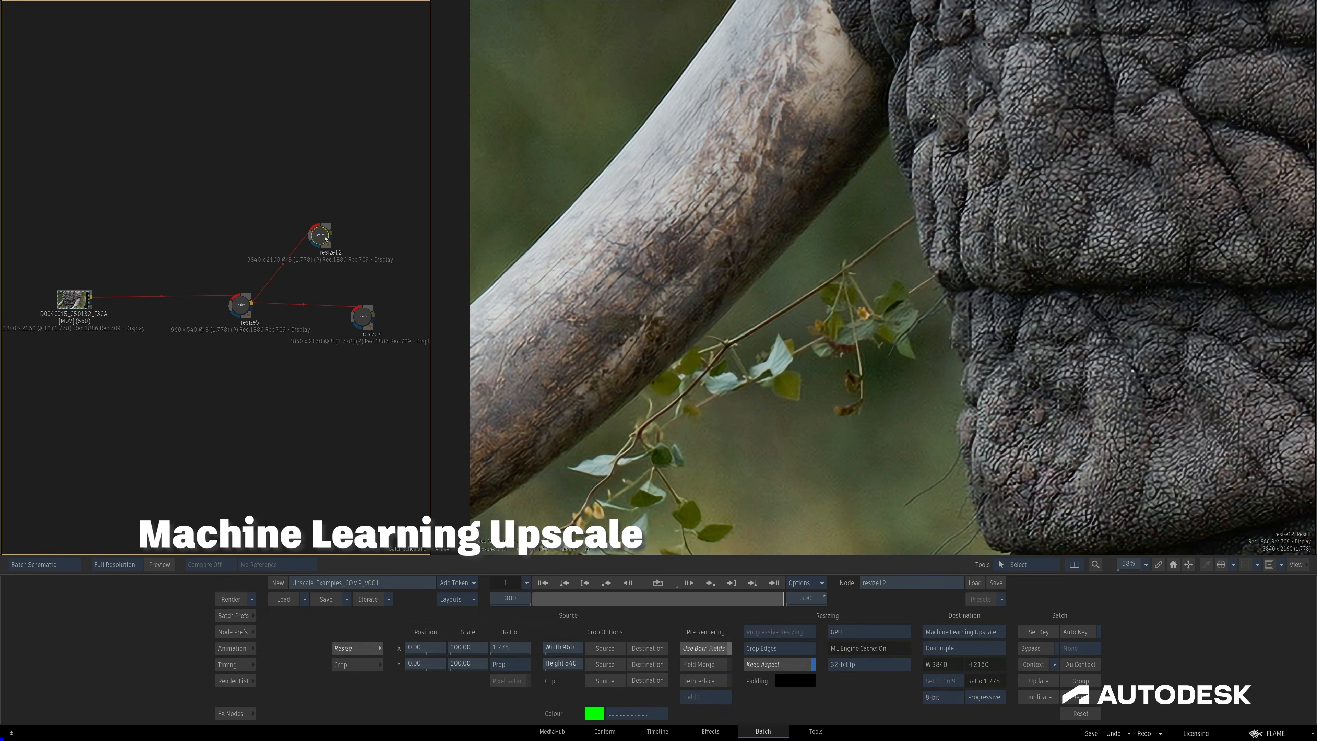
click(363, 318)
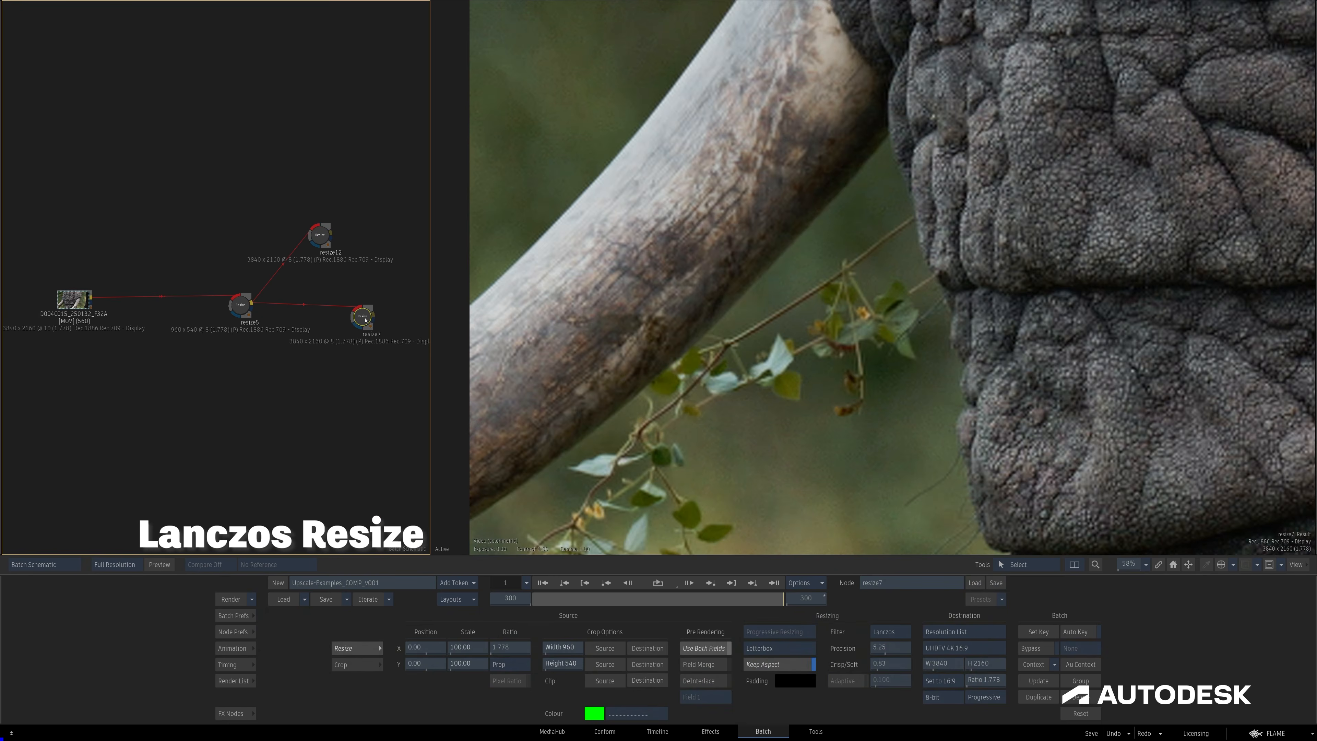
click(74, 301)
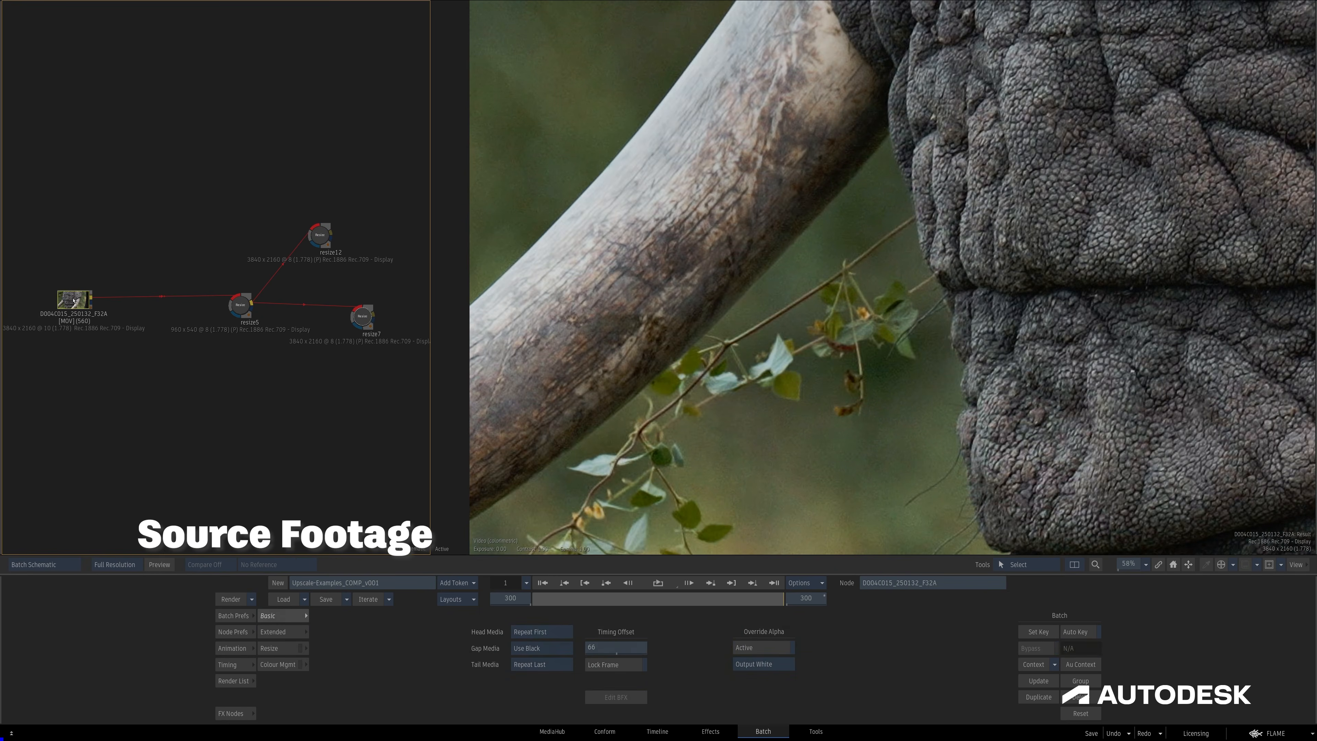
click(319, 240)
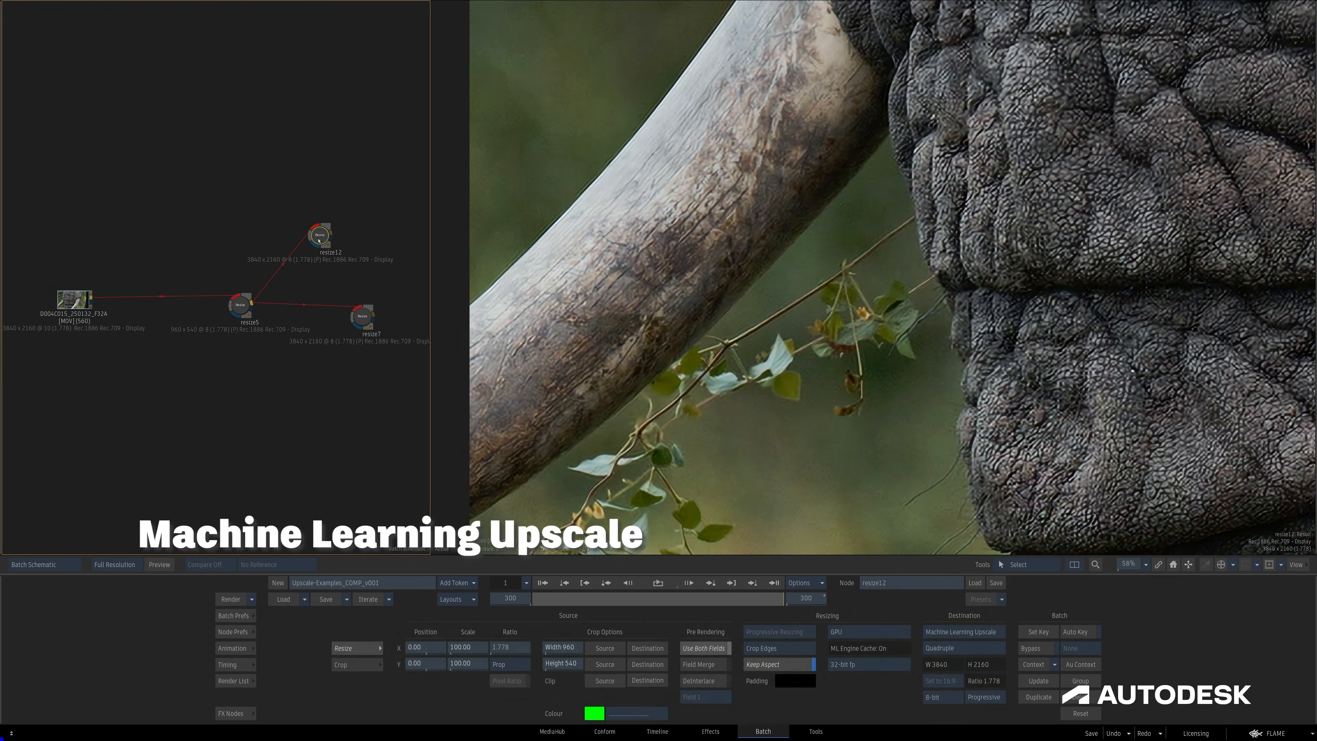